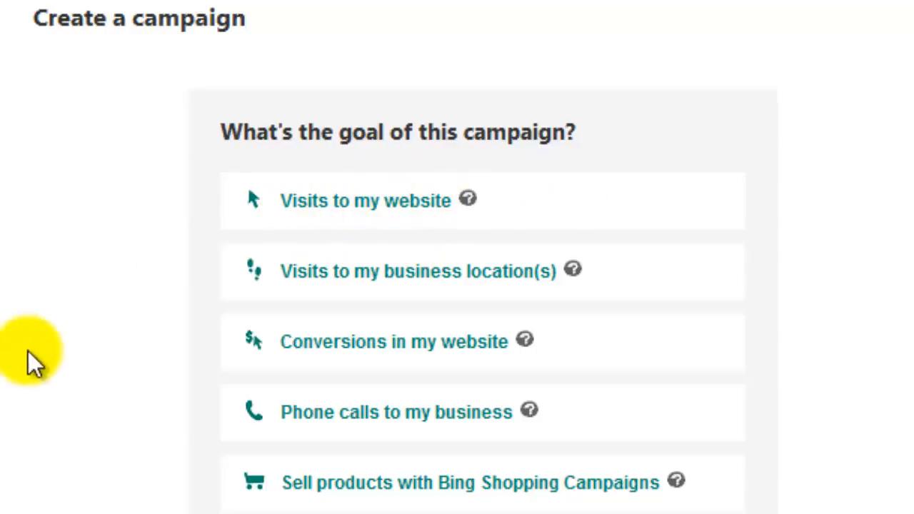
- Choose visits to the website as the campaign goal and name the campaign "Testing"
click(406, 211)
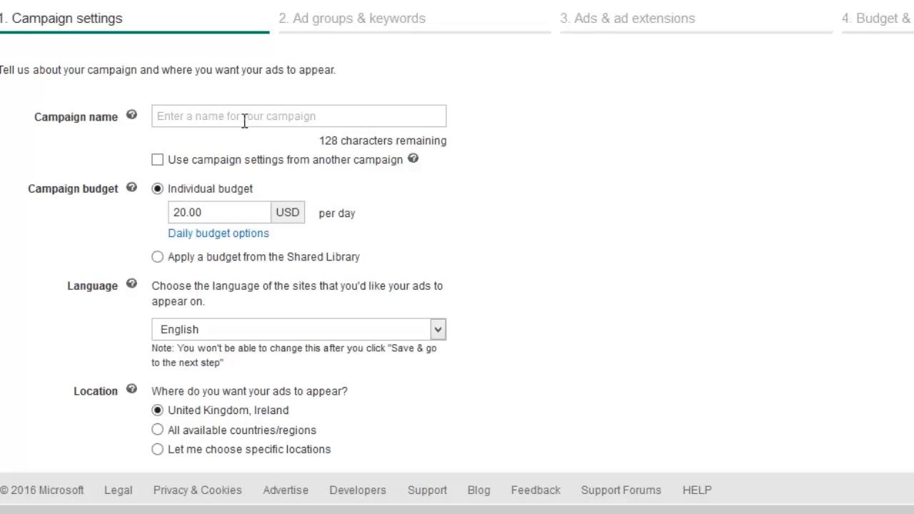
click(245, 122)
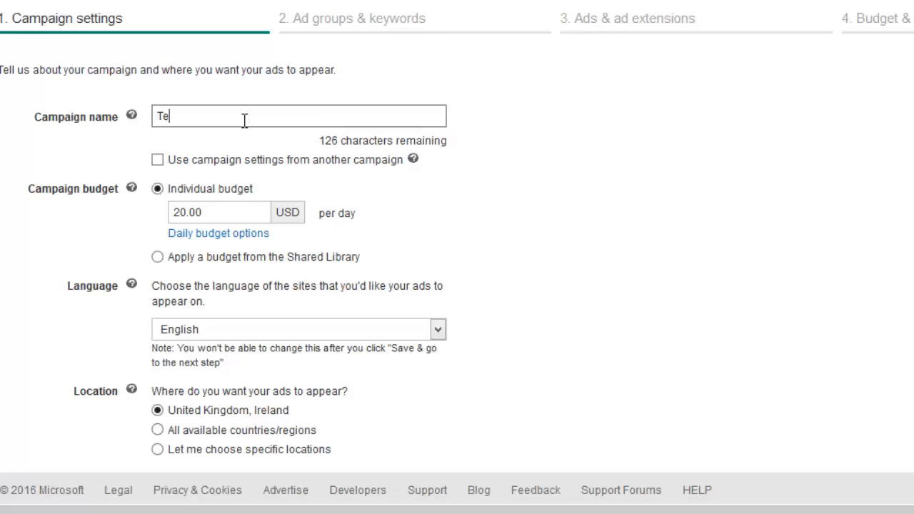
text(Testibng)
key(BackSpace)
key(BackSpace)
text(ng)
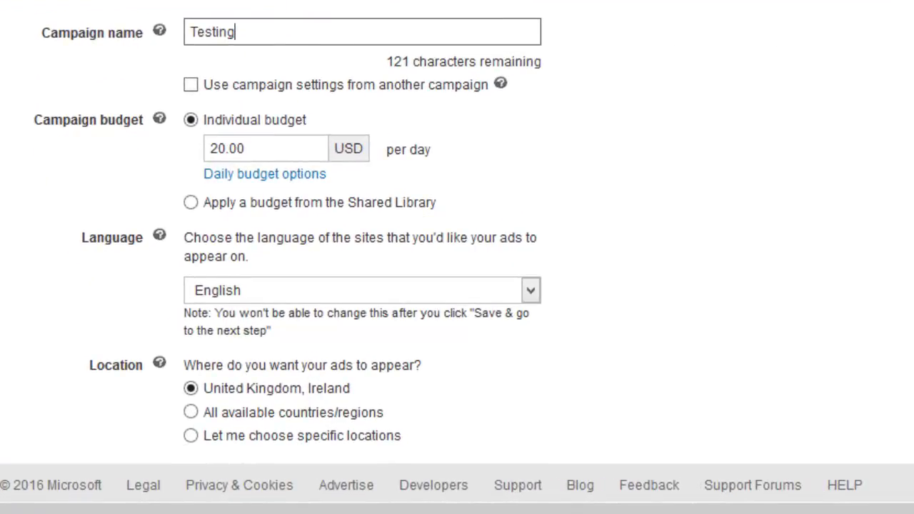
- Set the individual daily budget to Accelerated so it is spent as quickly as possible
scroll(479, 86, down, 2)
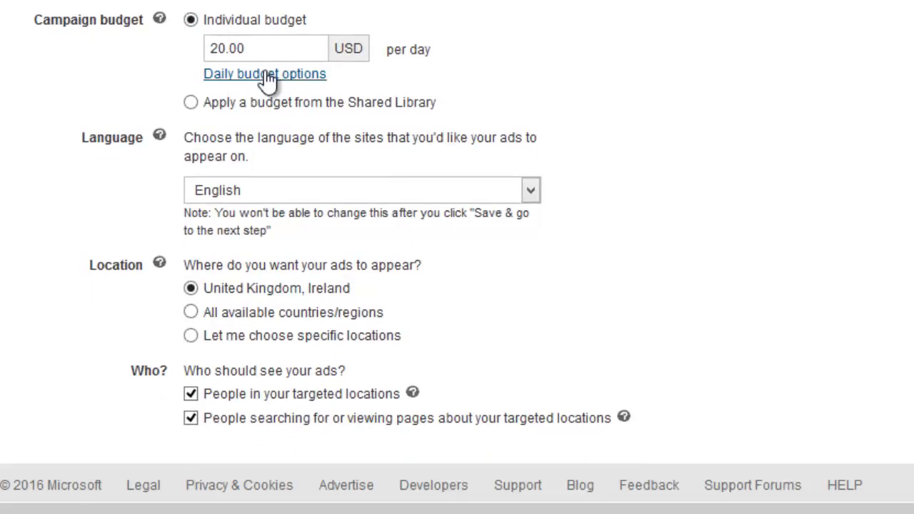
click(266, 80)
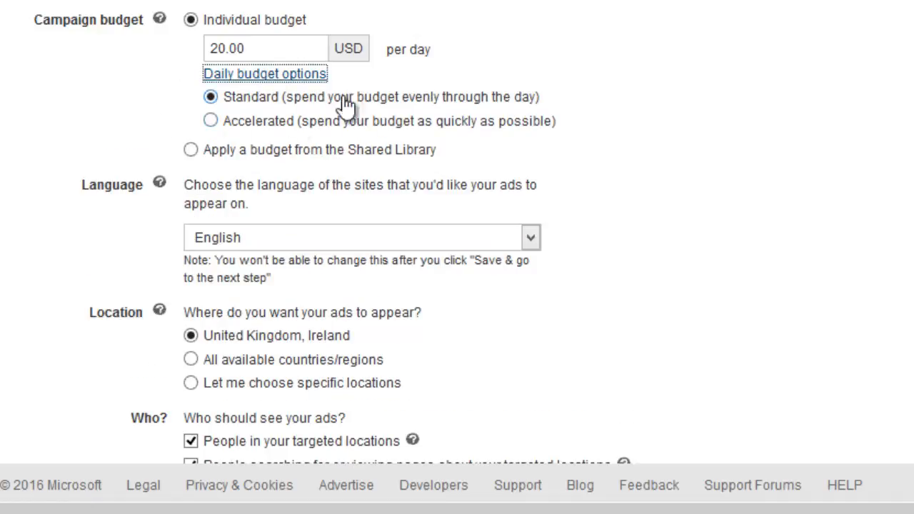
click(211, 122)
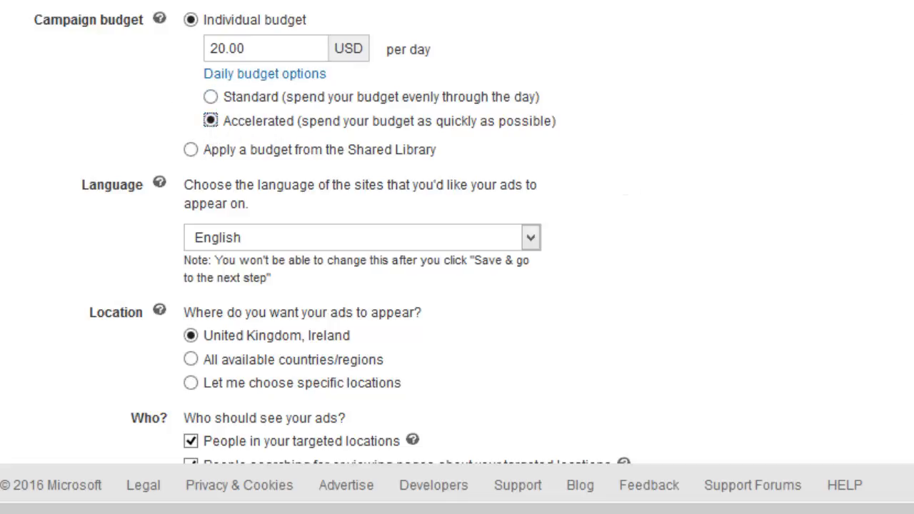
scroll(457, 236, down, 2)
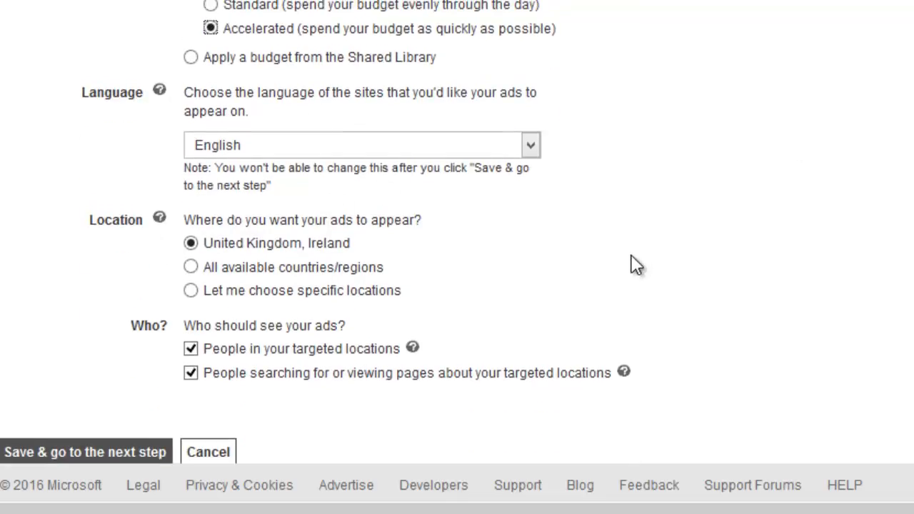
click(455, 143)
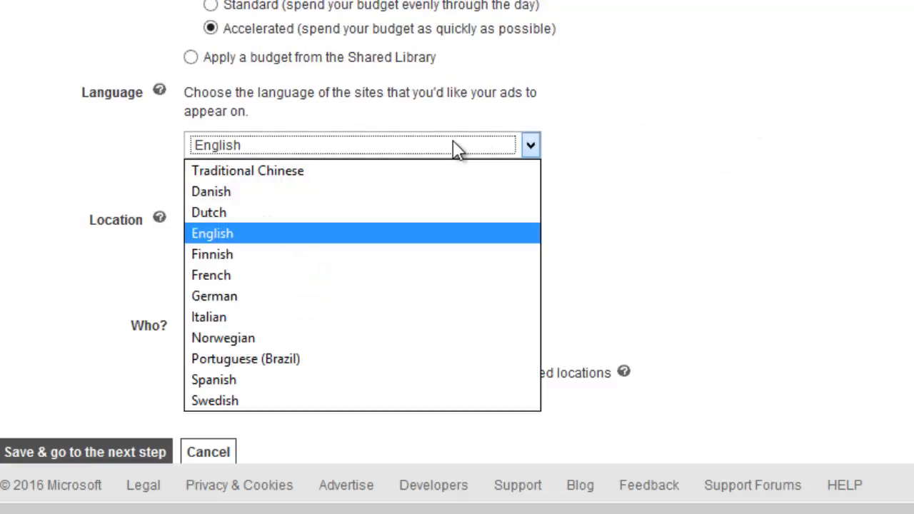
click(457, 148)
click(457, 148)
click(457, 147)
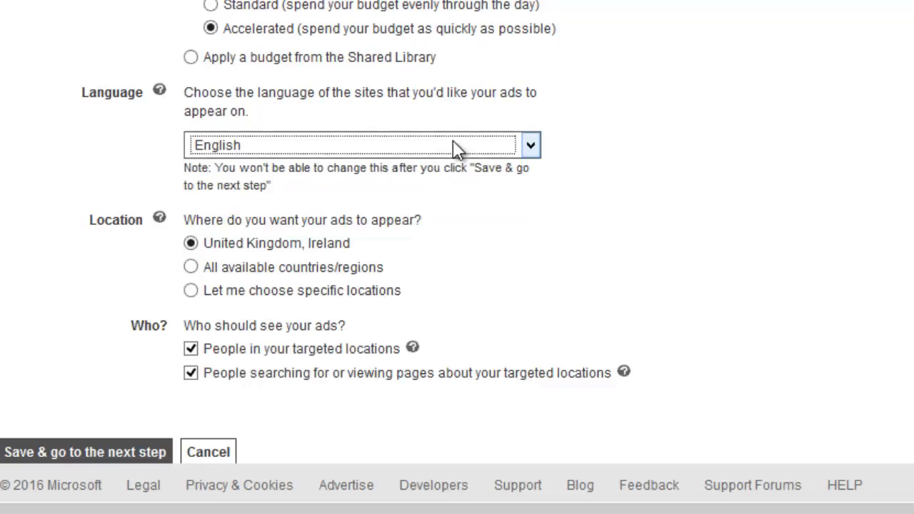
click(592, 278)
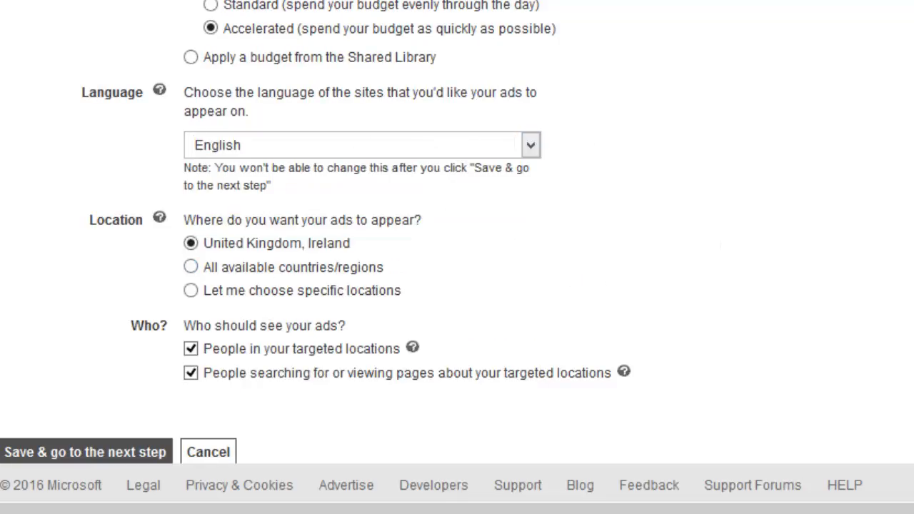
- Exclude people searching for or viewing pages about the targeted locations, and save the campaign settings to continue
scroll(316, 232, down, 1)
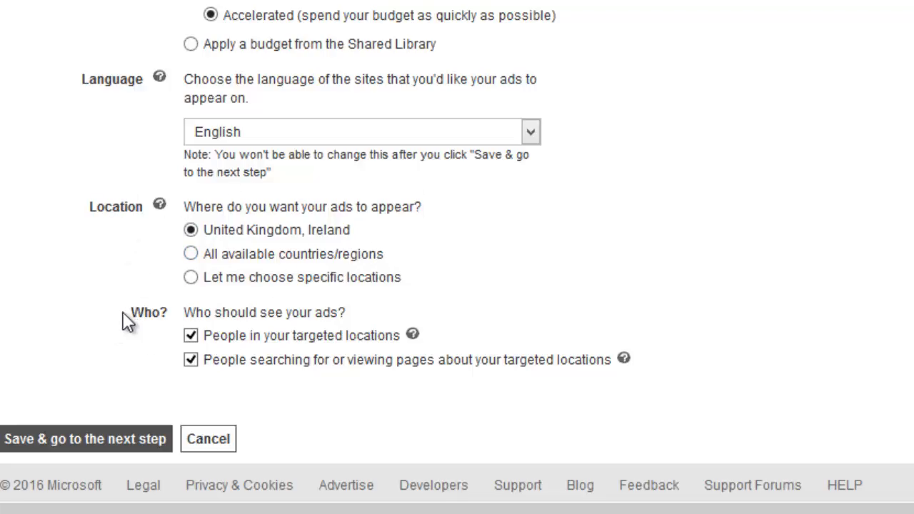
drag(123, 314, 400, 317)
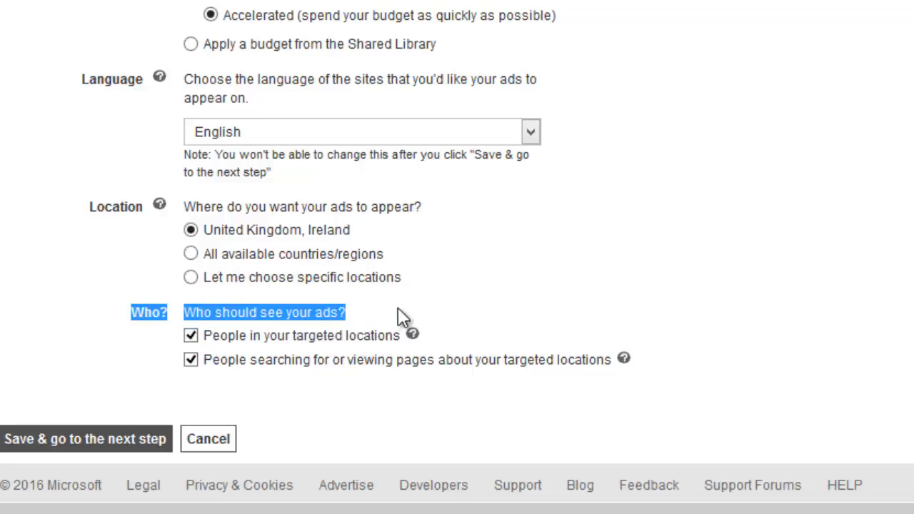
click(191, 363)
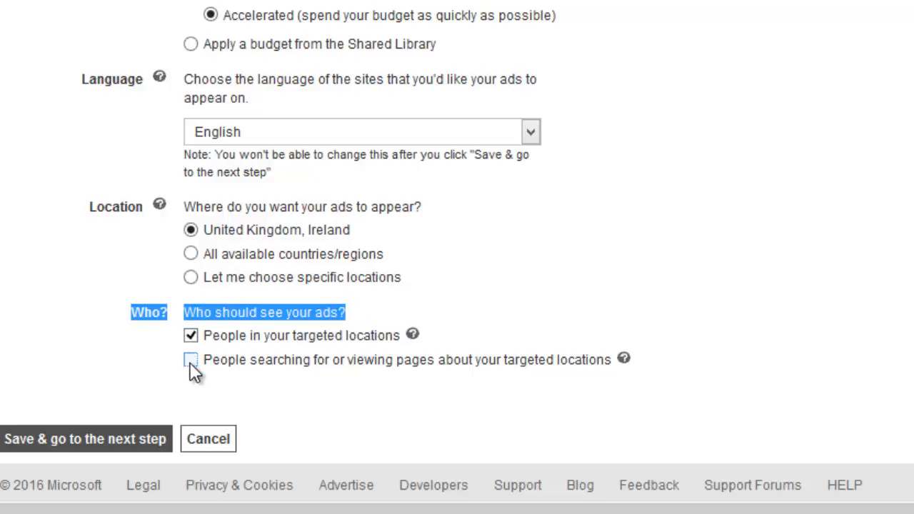
click(365, 386)
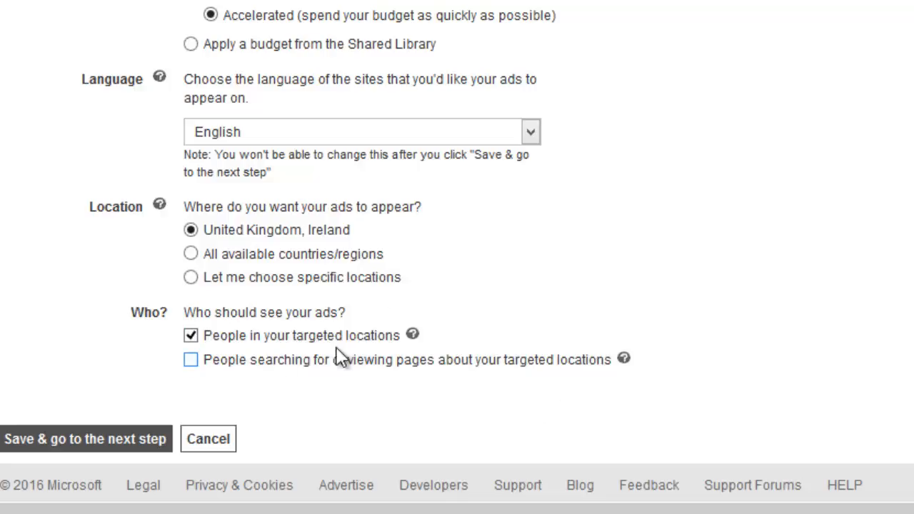
click(107, 443)
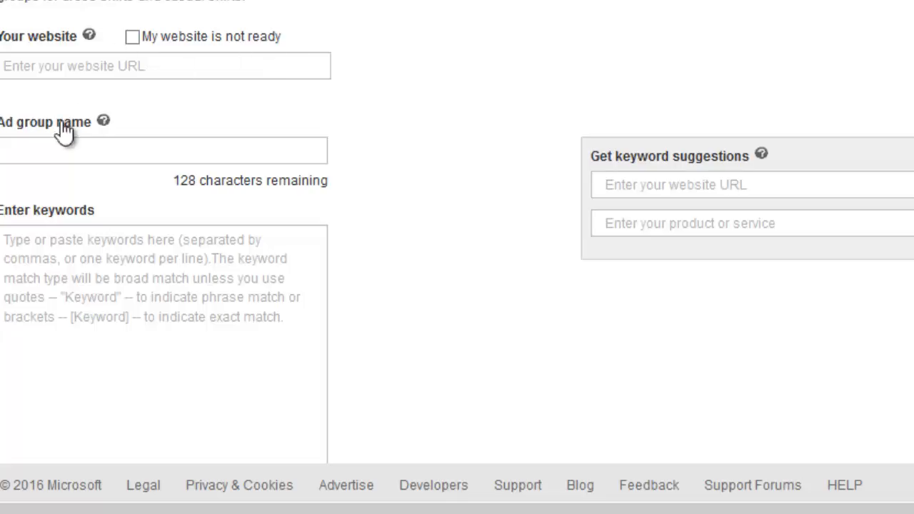
- Mark the website as not ready and name the ad group "MMO"
click(32, 73)
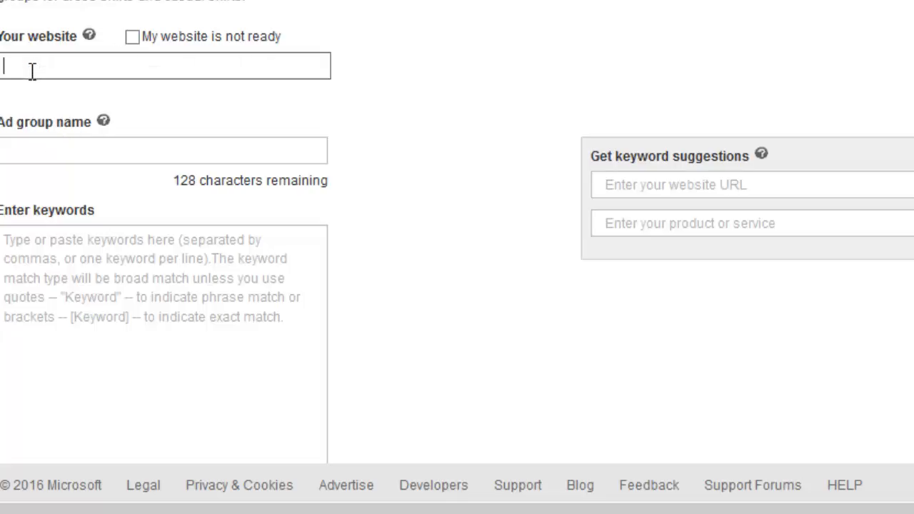
click(374, 80)
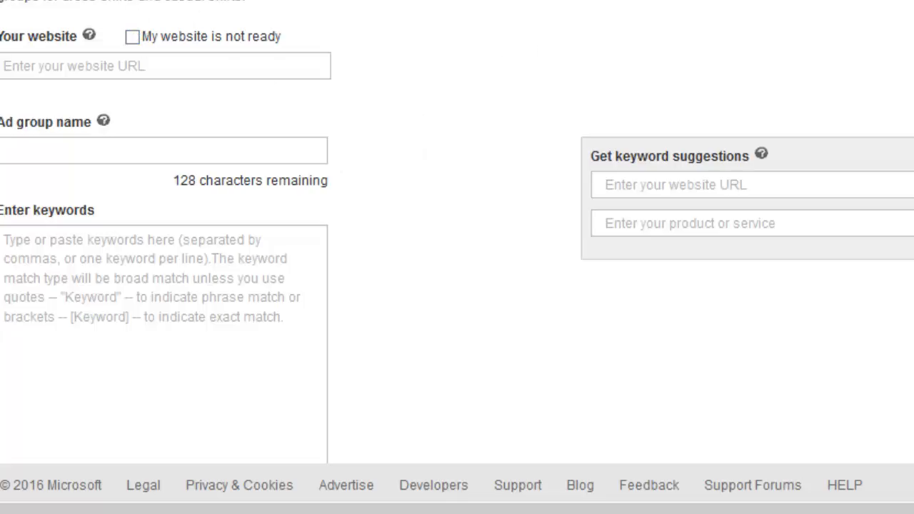
click(138, 35)
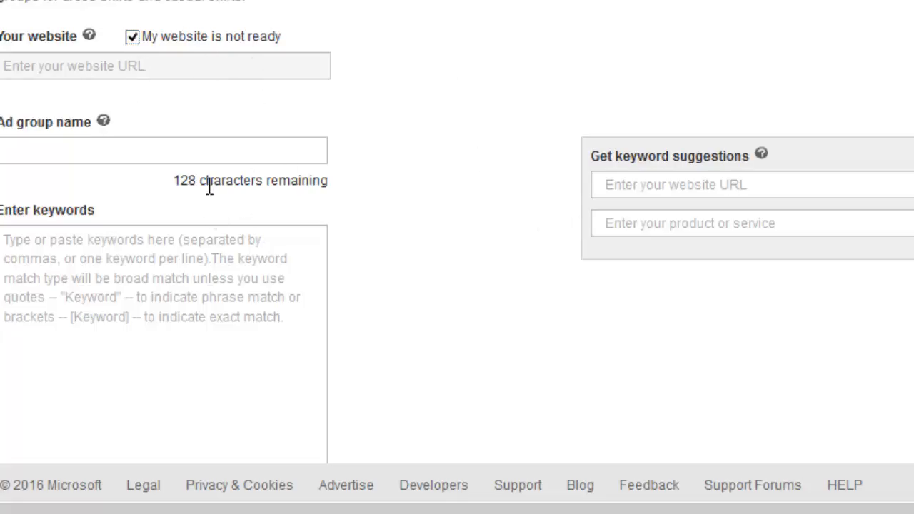
click(215, 157)
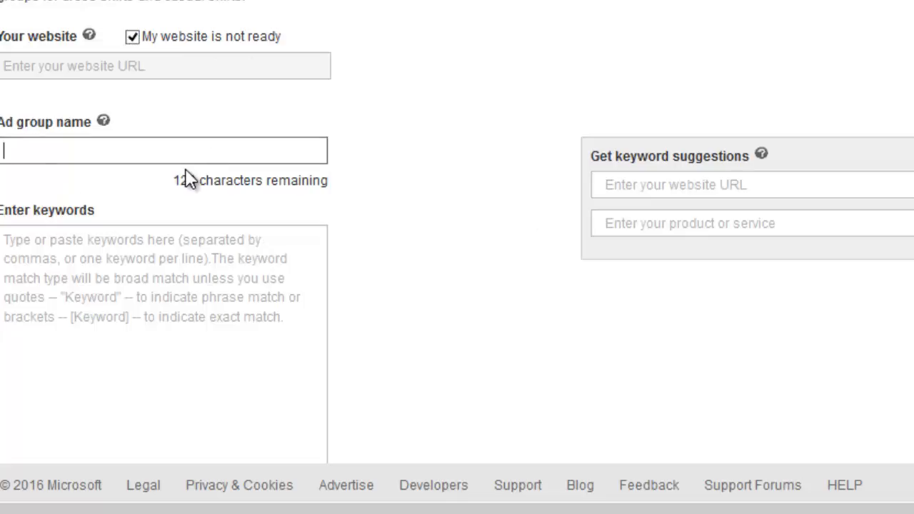
text(MMO)
- Add the keyword "make money online" to the ad group and save to continue to the ads
click(157, 238)
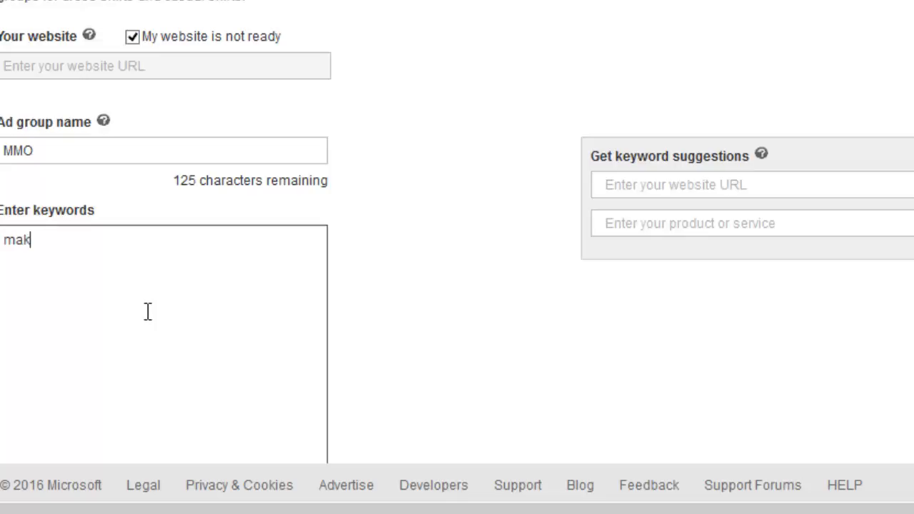
text(ney online)
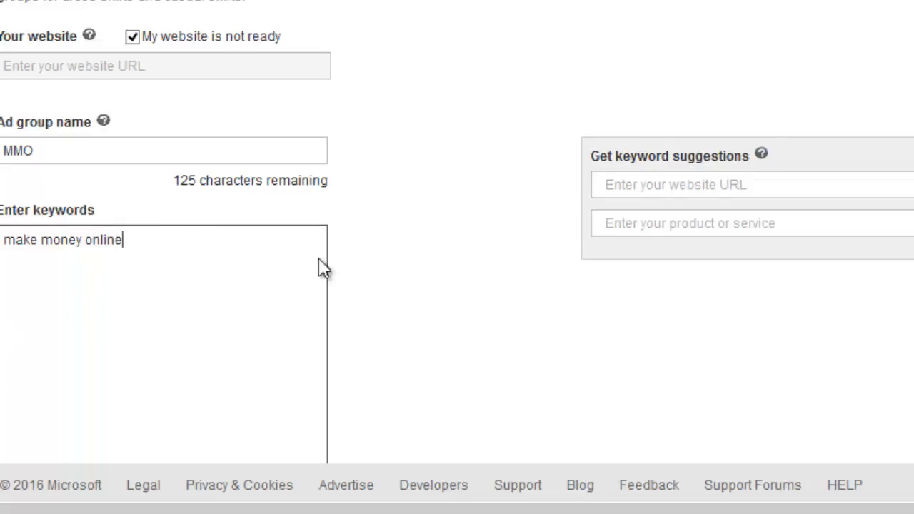
scroll(457, 236, down, 5)
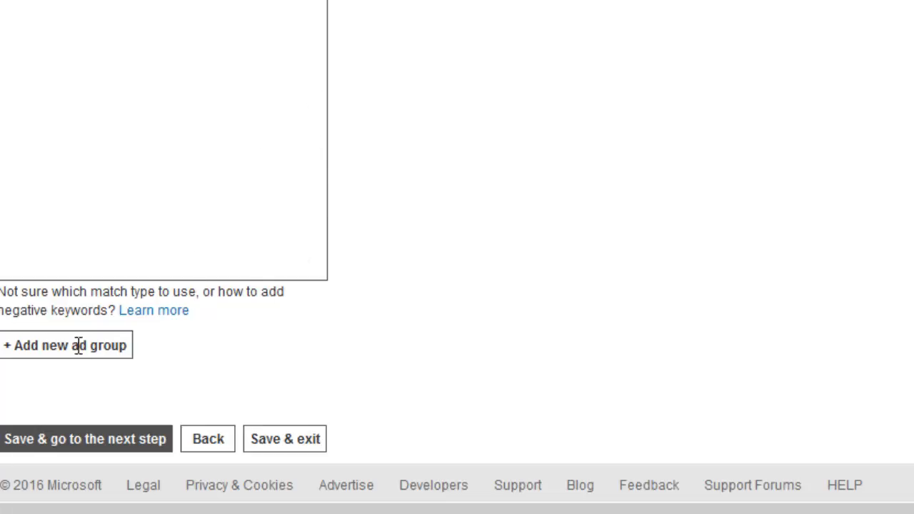
click(104, 450)
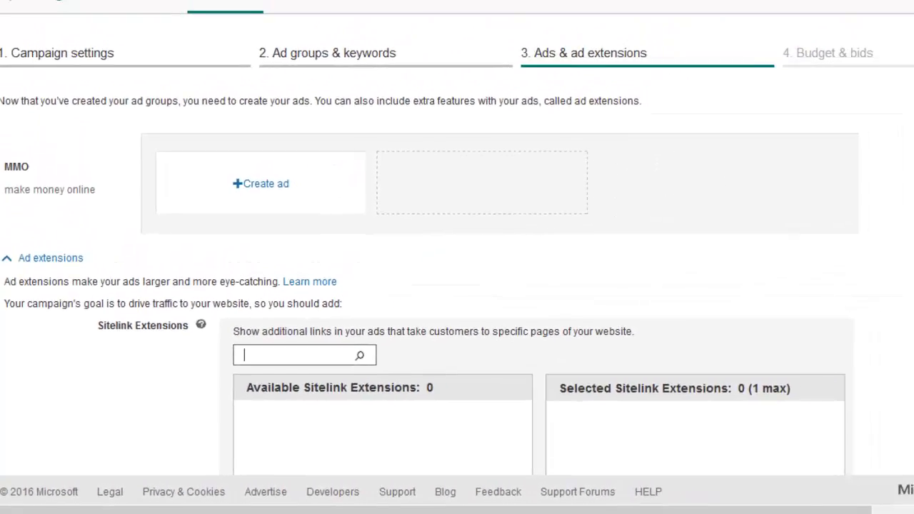
- Start a new ad for the MMO ad group and set its ad type to Text ad
scroll(457, 257, down, 3)
scroll(458, 257, up, 2)
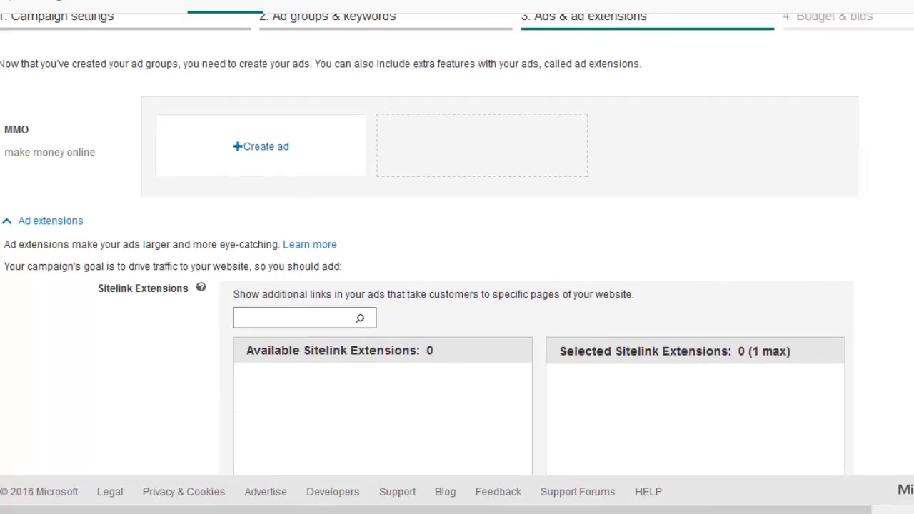
scroll(457, 257, up, 1)
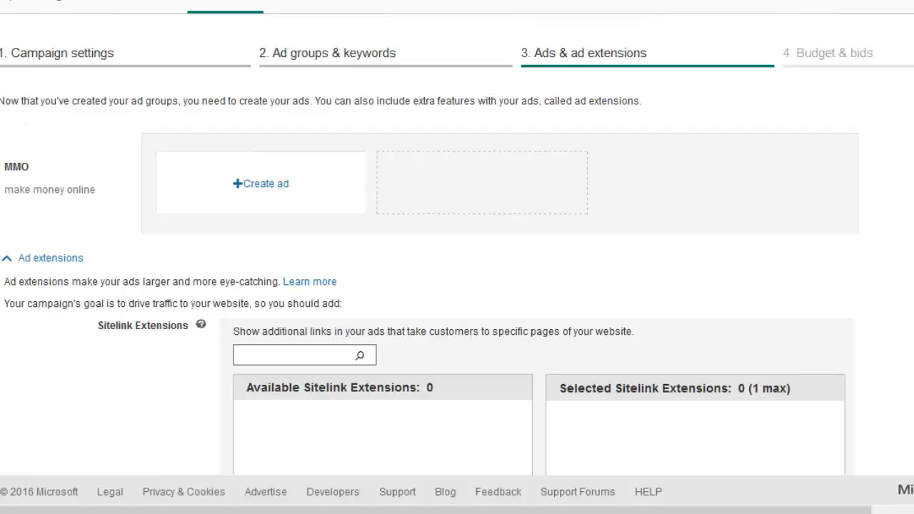
click(262, 190)
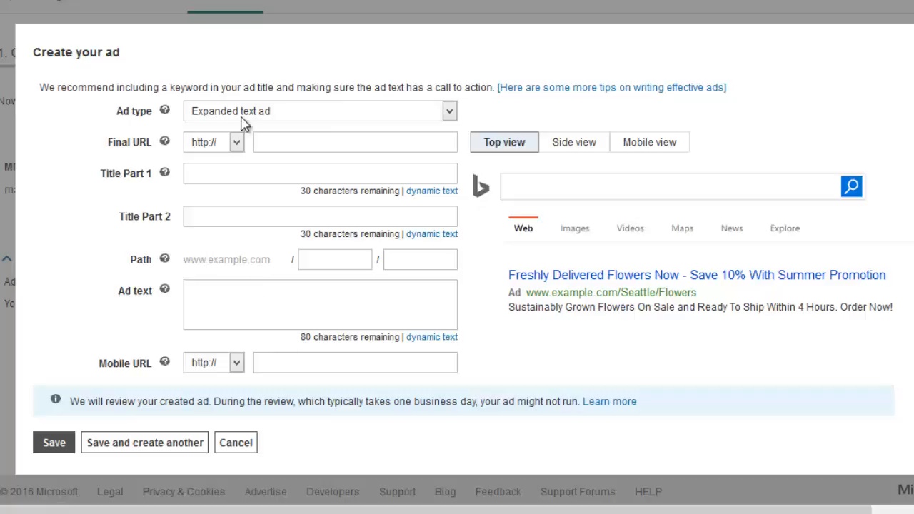
drag(150, 148, 110, 143)
click(293, 113)
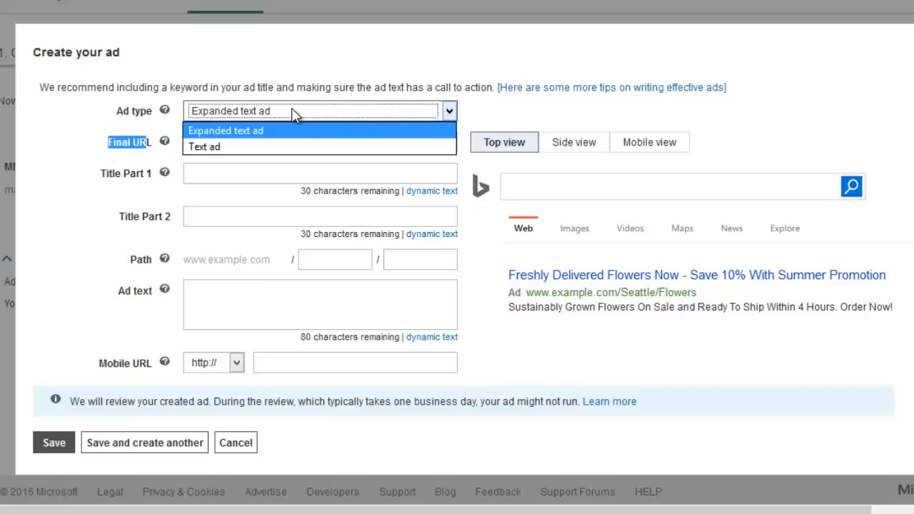
click(285, 147)
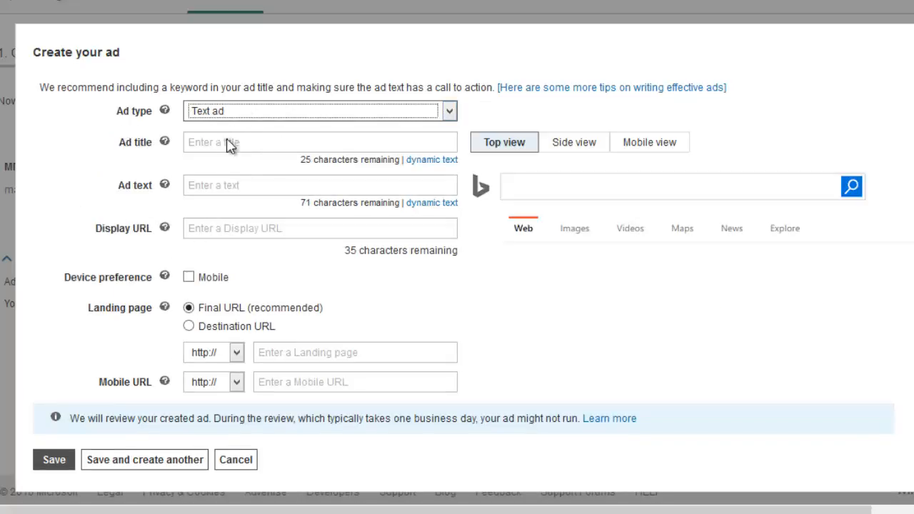
- Set the ad's landing page option to Destination URL
click(189, 326)
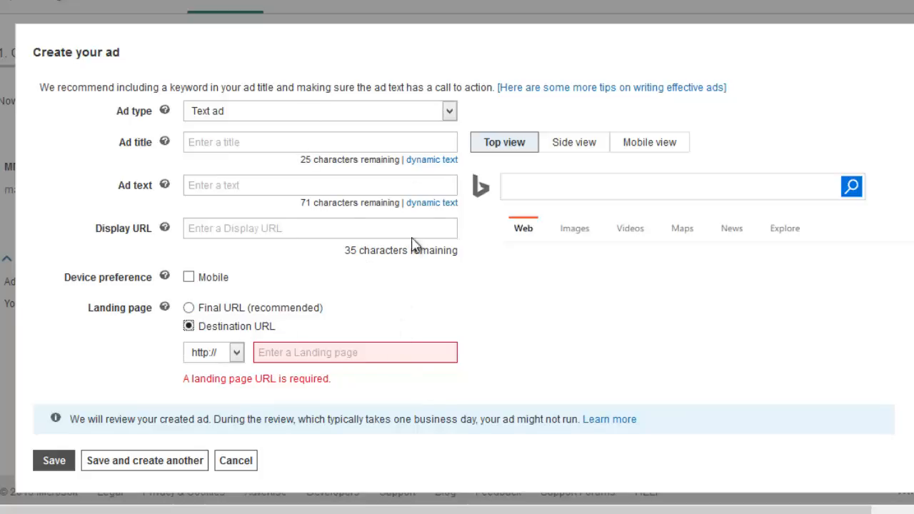
click(189, 308)
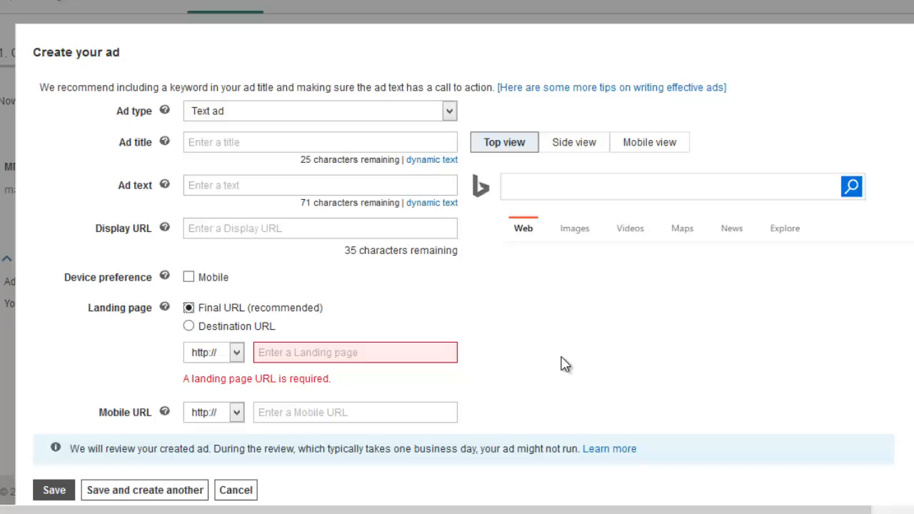
click(188, 327)
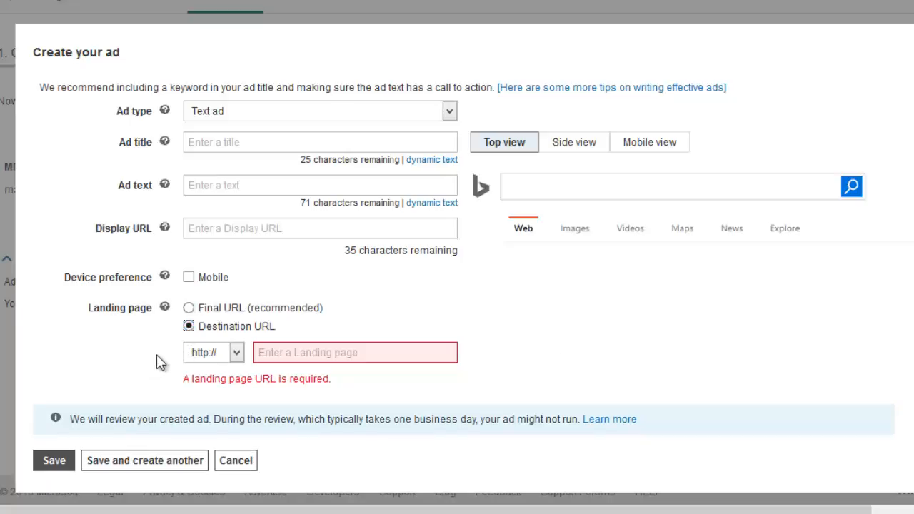
click(296, 355)
- Enter "Test ad" as the ad title
click(232, 148)
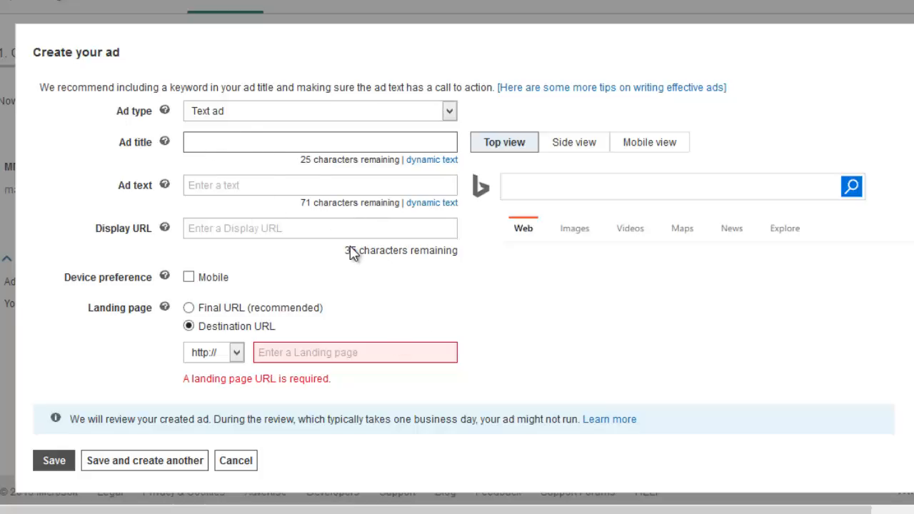
drag(205, 327, 291, 334)
click(327, 329)
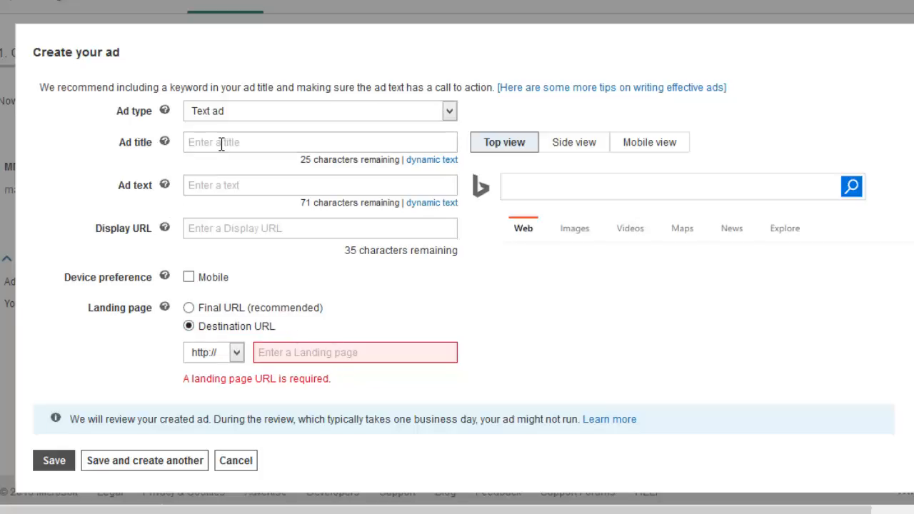
click(291, 150)
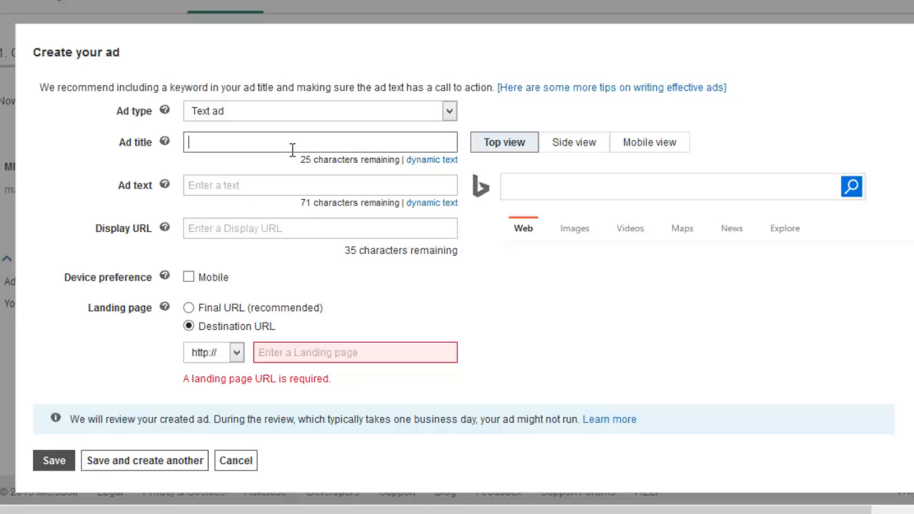
text(Test ad)
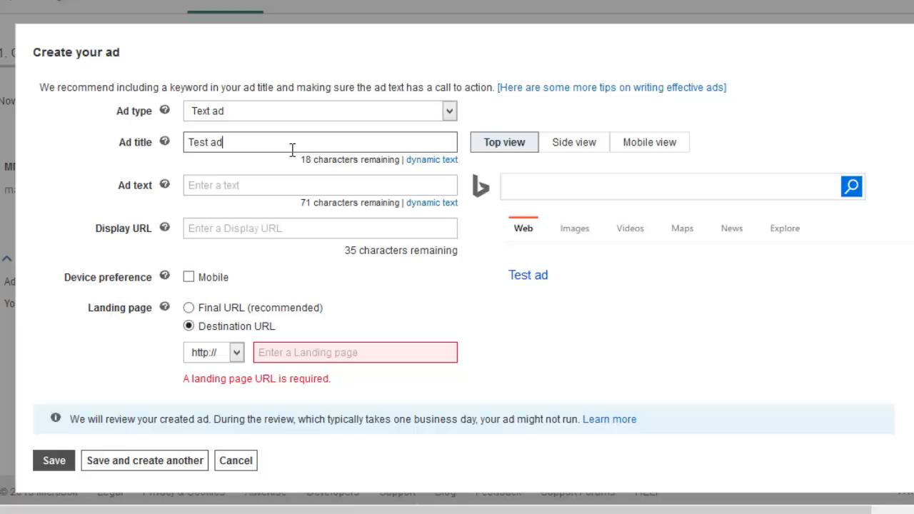
- Enter "description" as the ad text and "yoursite.com" as the display URL
click(200, 185)
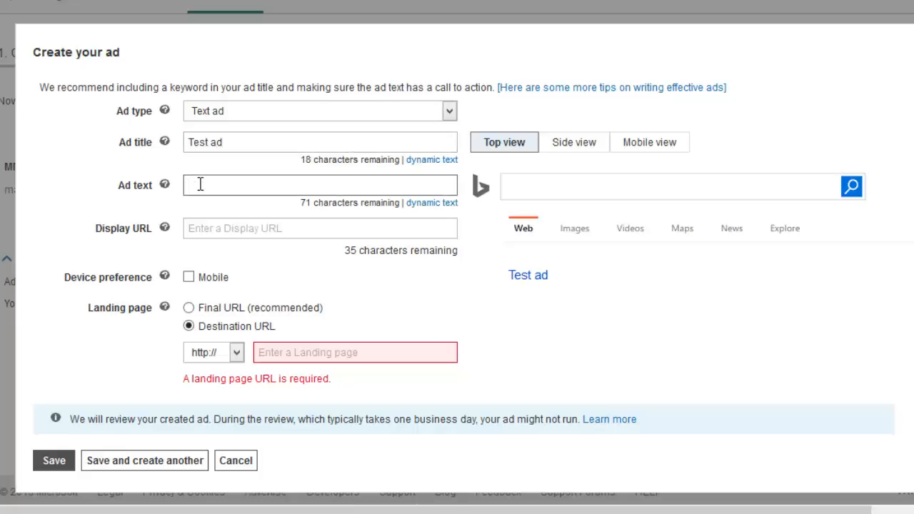
text(description)
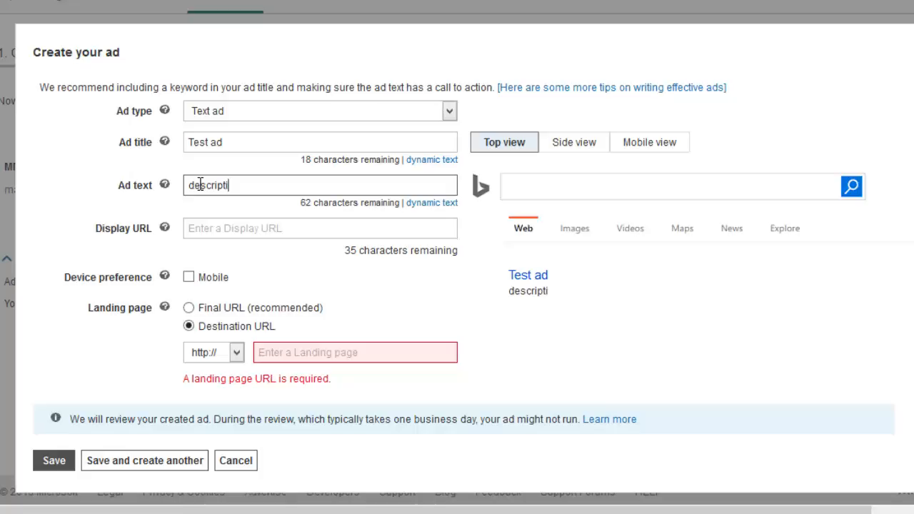
click(240, 229)
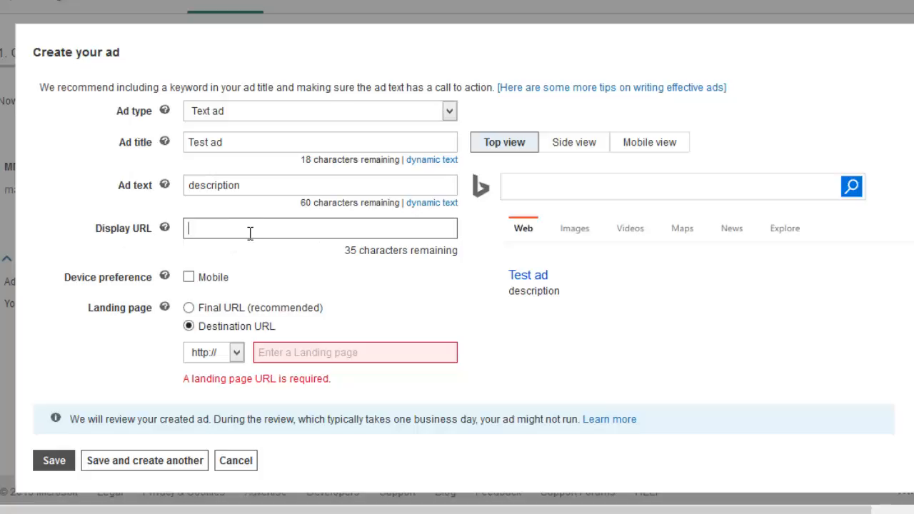
text(your)
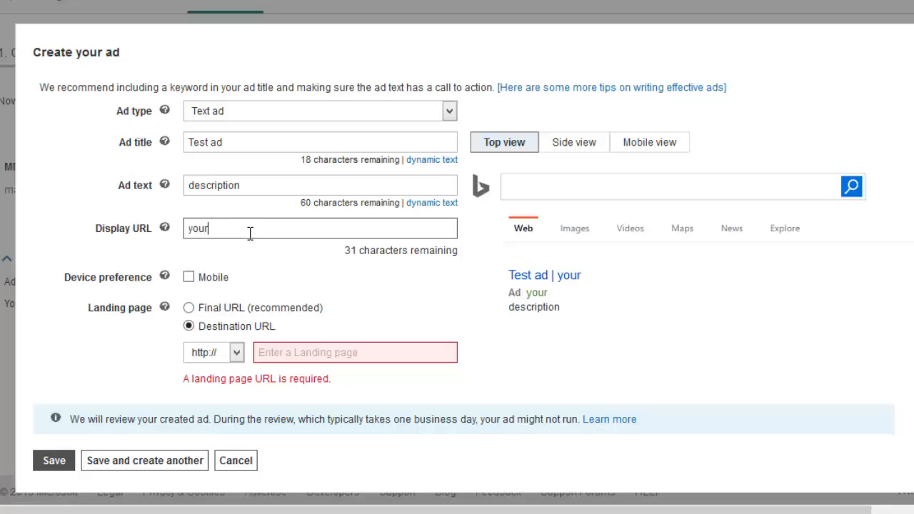
text(site)
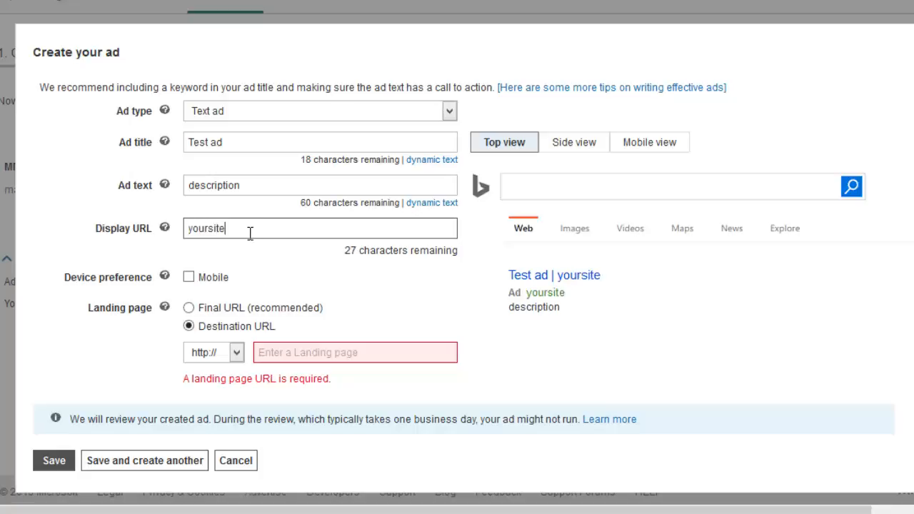
text(.com)
click(296, 353)
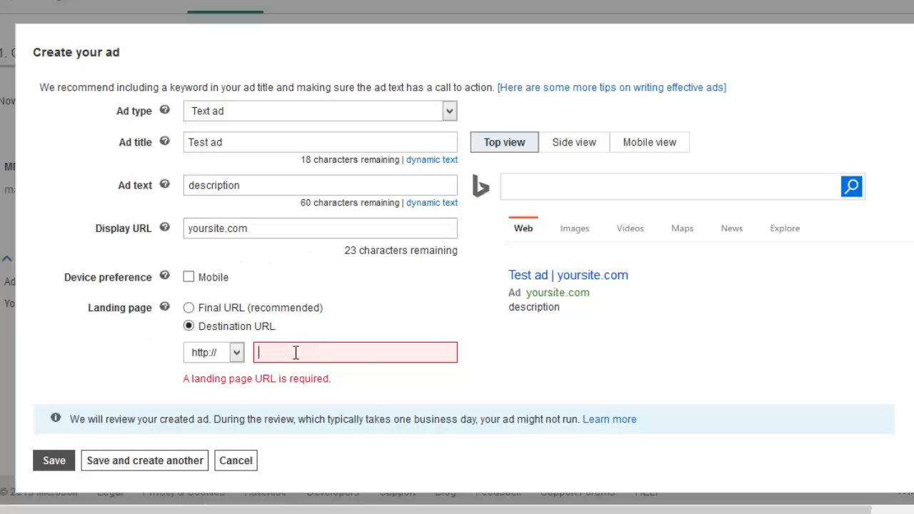
text(trac)
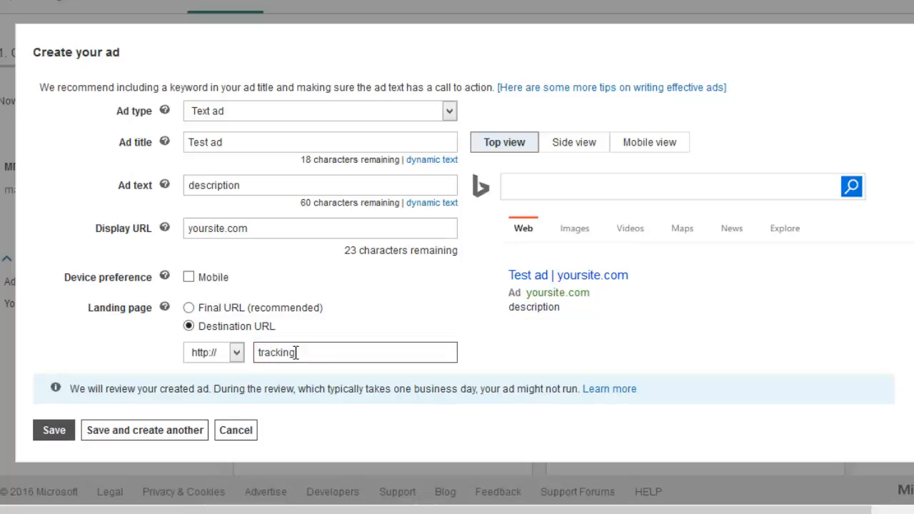
text(king.com)
drag(426, 355, 243, 359)
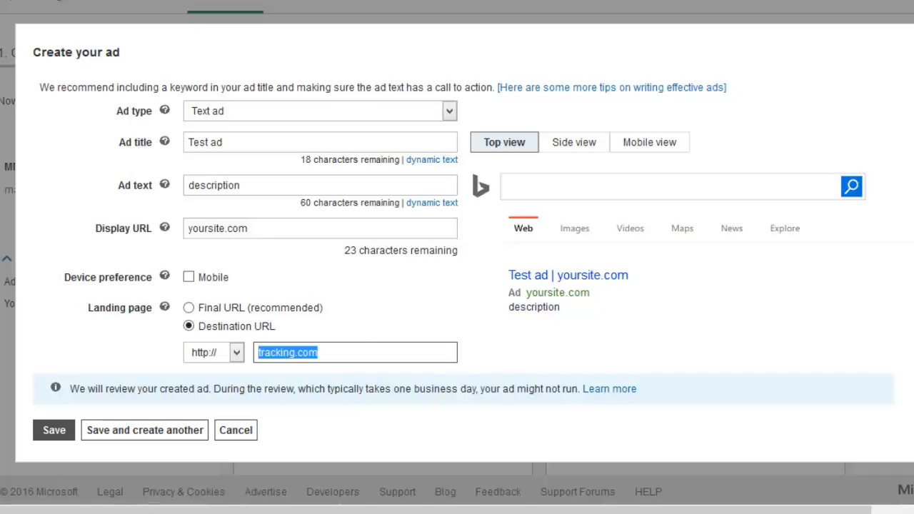
scroll(477, 208, down, 3)
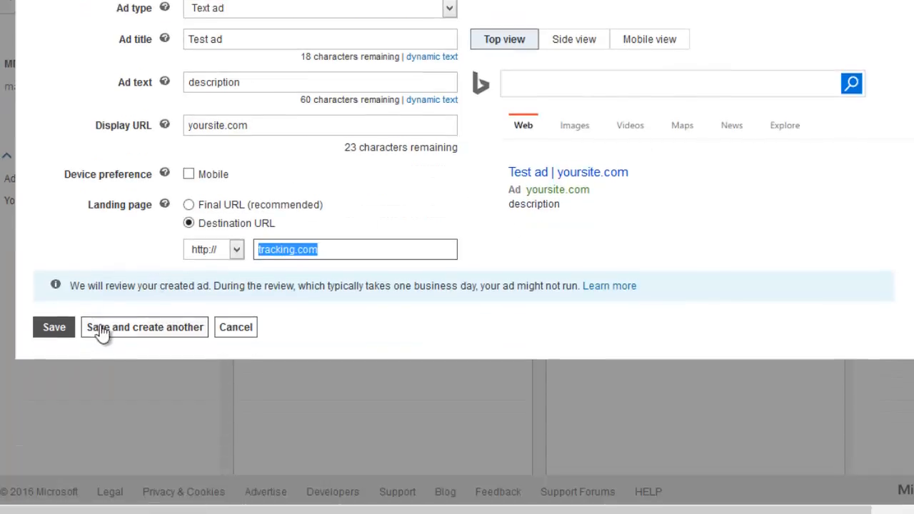
click(54, 328)
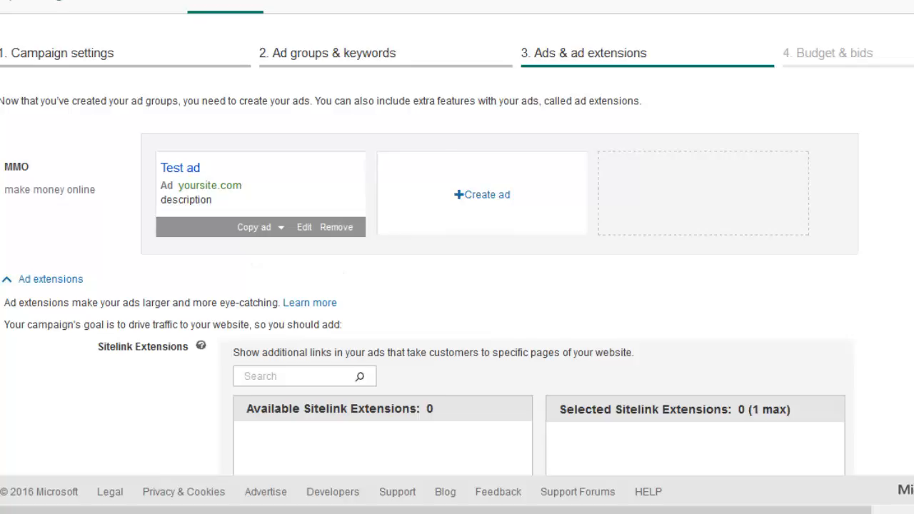
- Examine the ad extension options offered for the campaign, from sitelinks and callouts to structured snippets and the additional extensions
scroll(457, 257, down, 1)
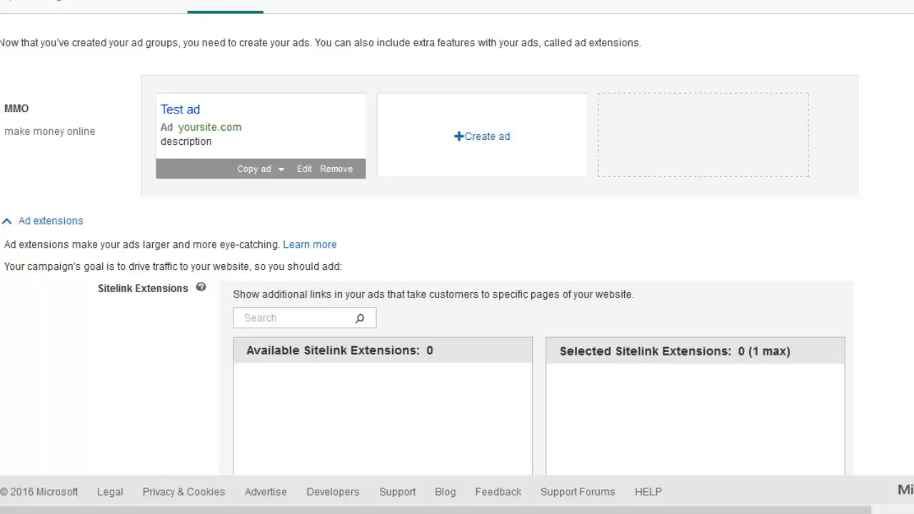
scroll(457, 257, down, 2)
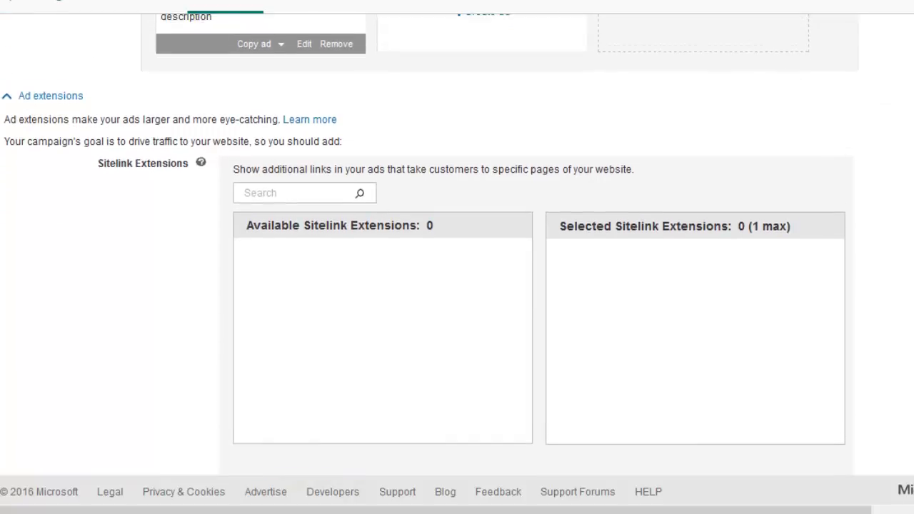
scroll(429, 127, up, 2)
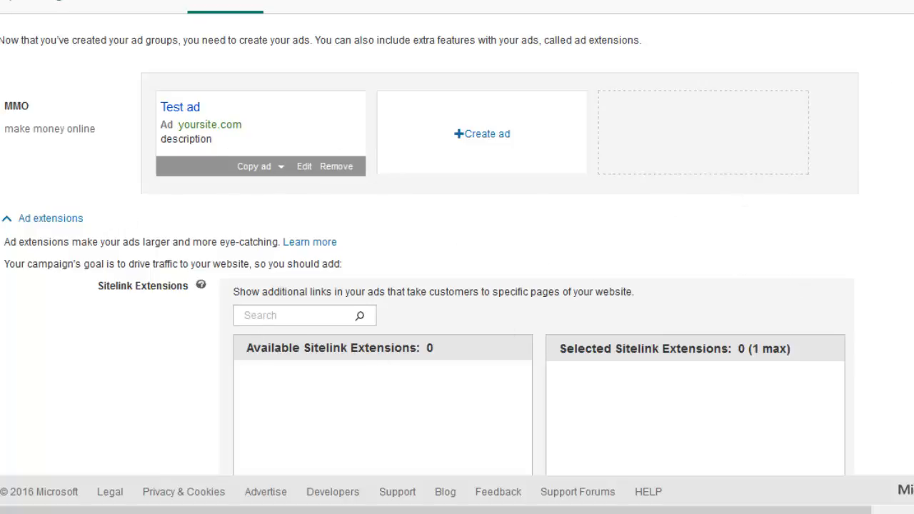
scroll(457, 257, down, 5)
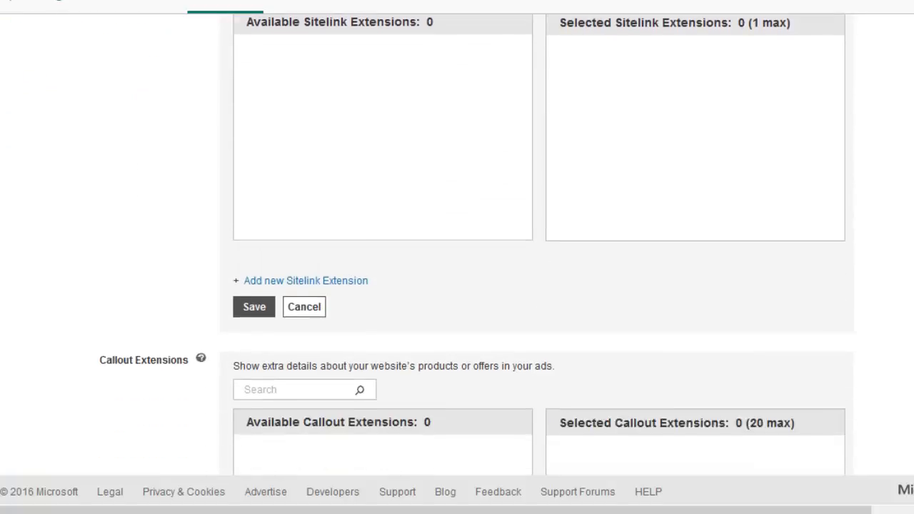
scroll(457, 258, down, 3)
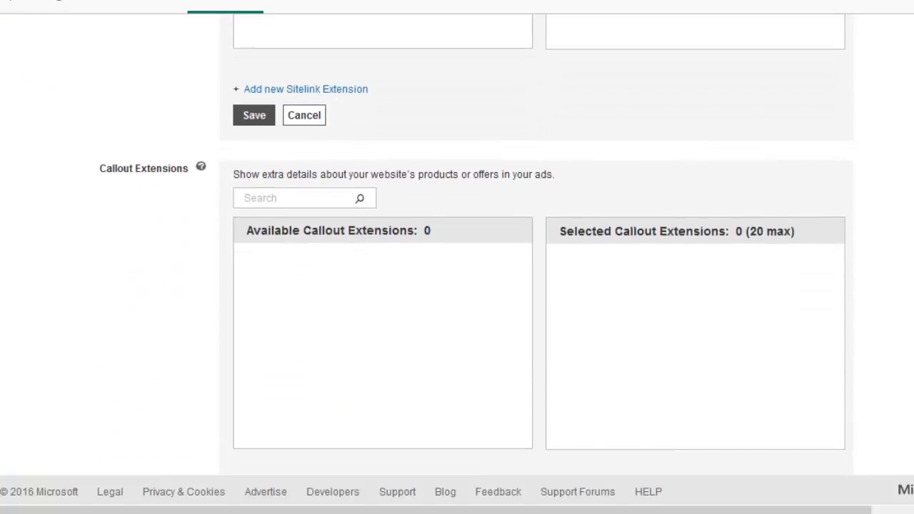
scroll(457, 257, down, 4)
scroll(872, 351, down, 6)
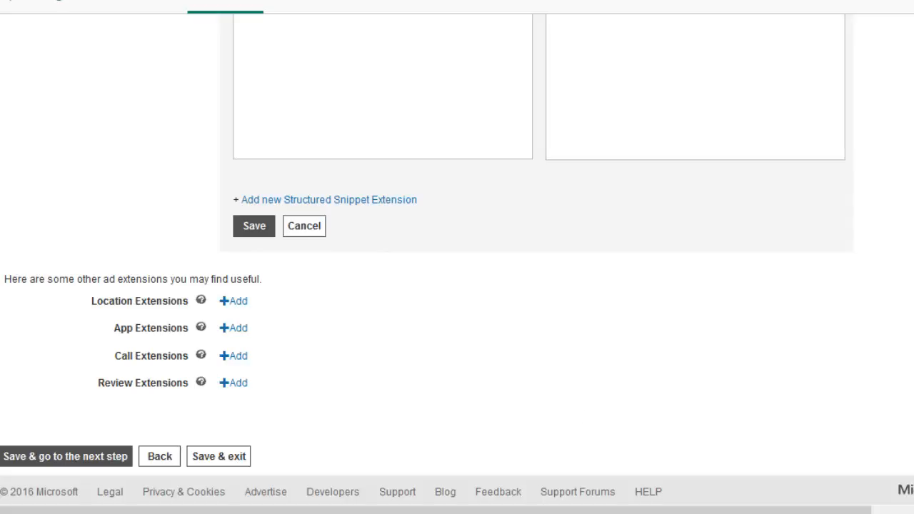
scroll(536, 244, up, 10)
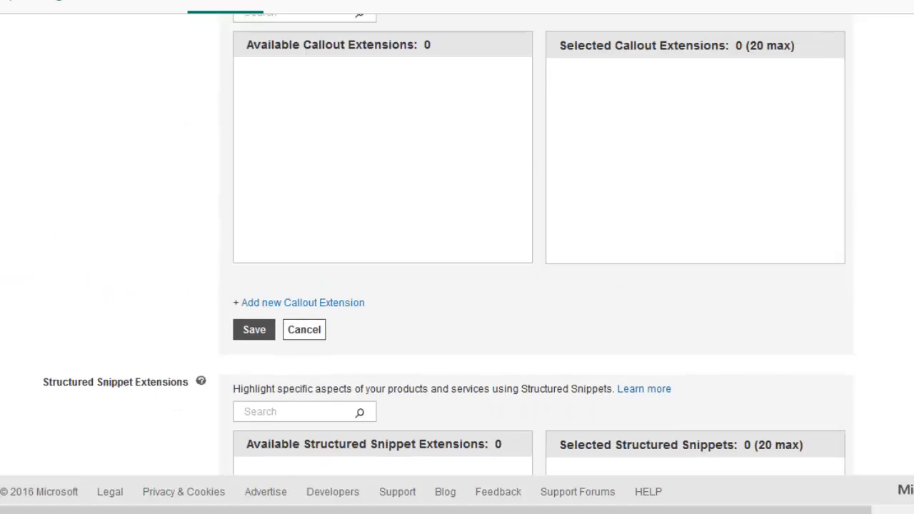
- Save the ads without adding any extensions and continue to the budget and bids
scroll(535, 244, down, 10)
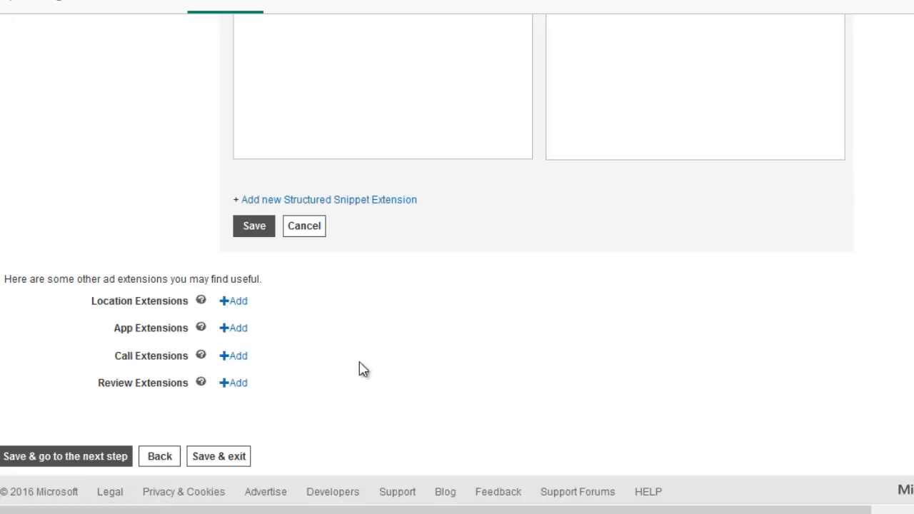
click(87, 460)
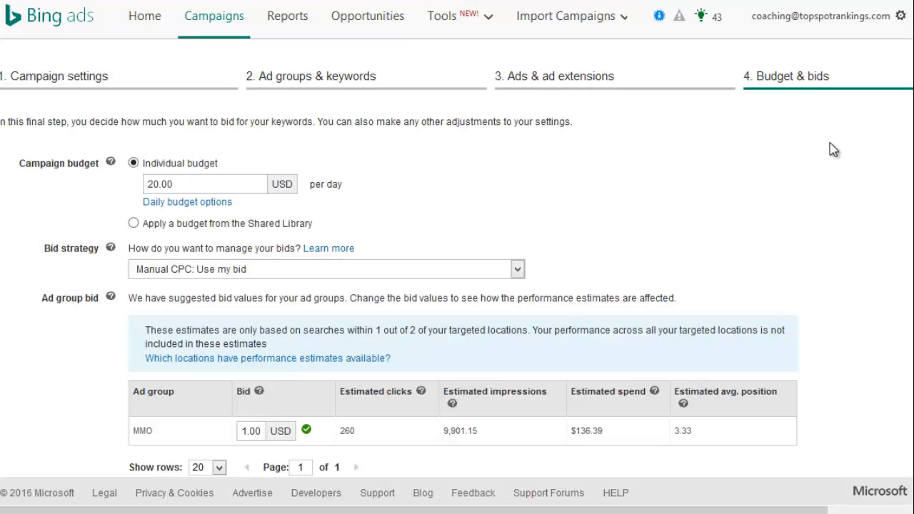
- Try the Enhanced CPC bid strategy, and return the strategy to "Manual CPC: Use my bid"
click(517, 269)
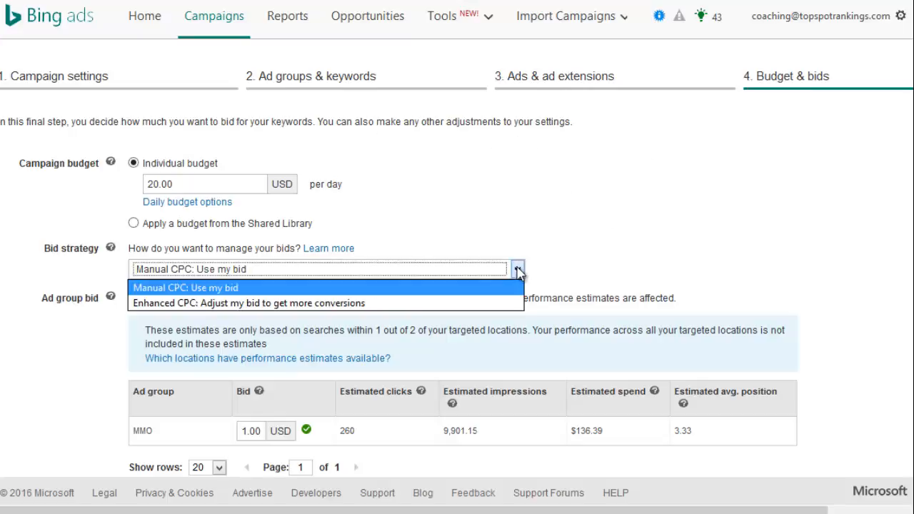
click(320, 305)
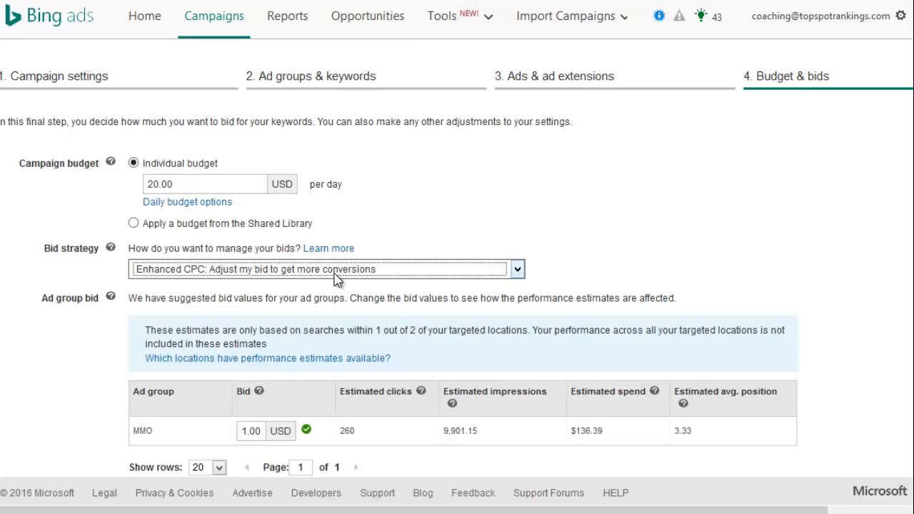
click(515, 272)
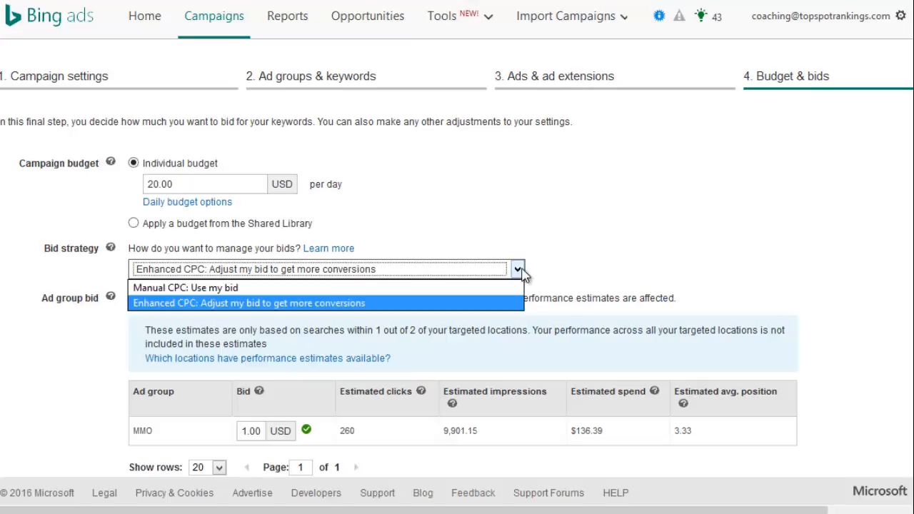
click(428, 288)
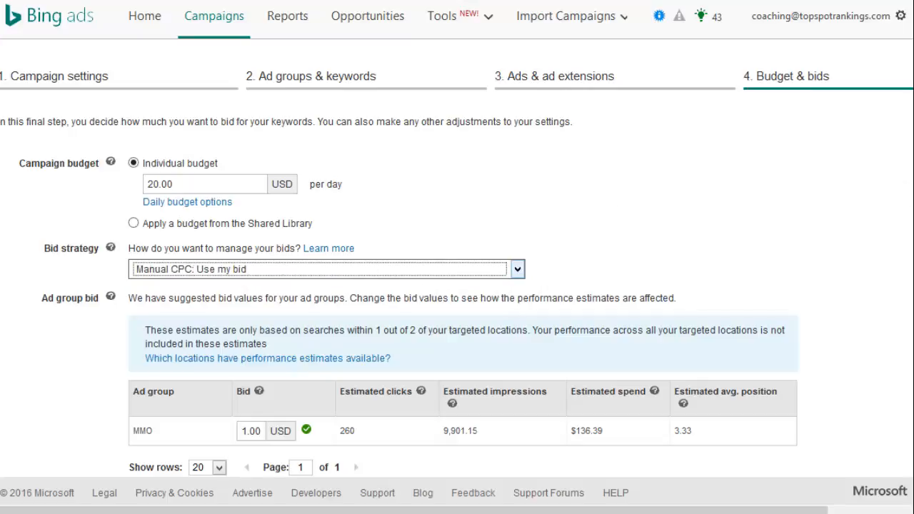
- Set the MMO ad group's bid to 0.30 USD and open the details of its bid alert
scroll(325, 326, down, 3)
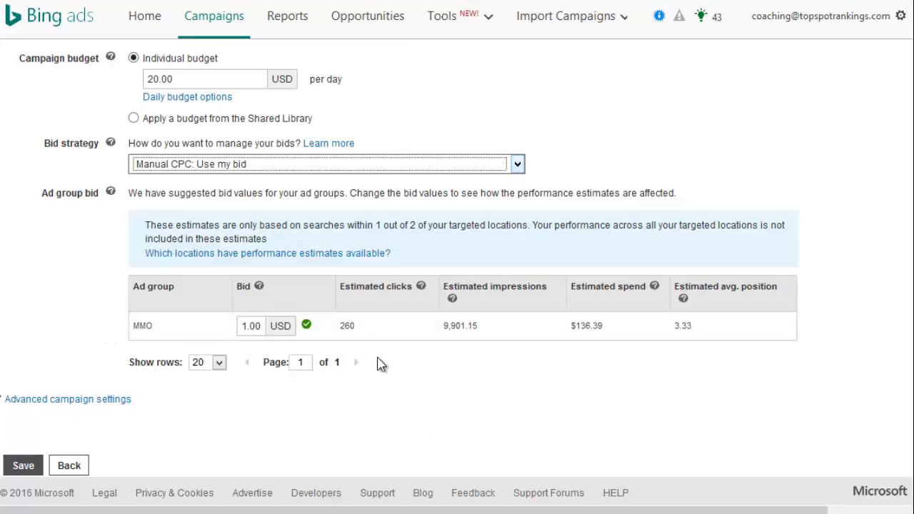
click(245, 326)
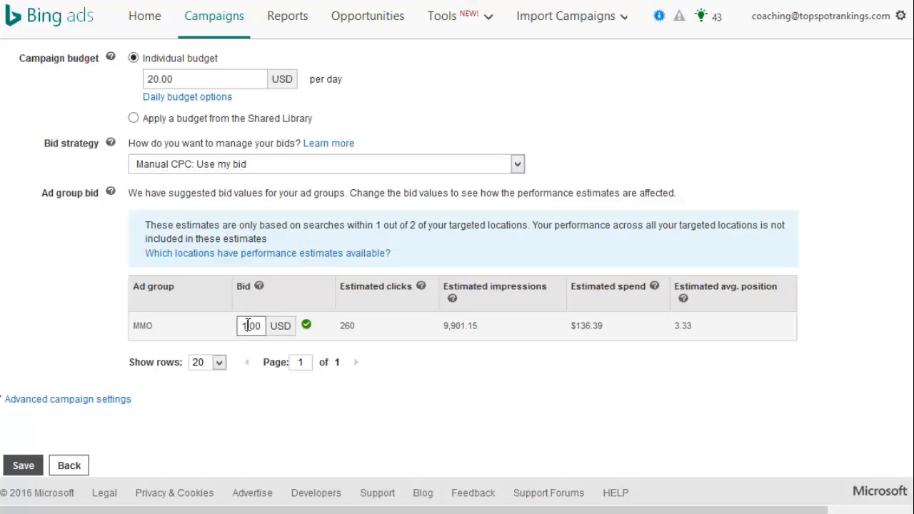
key(BackSpace)
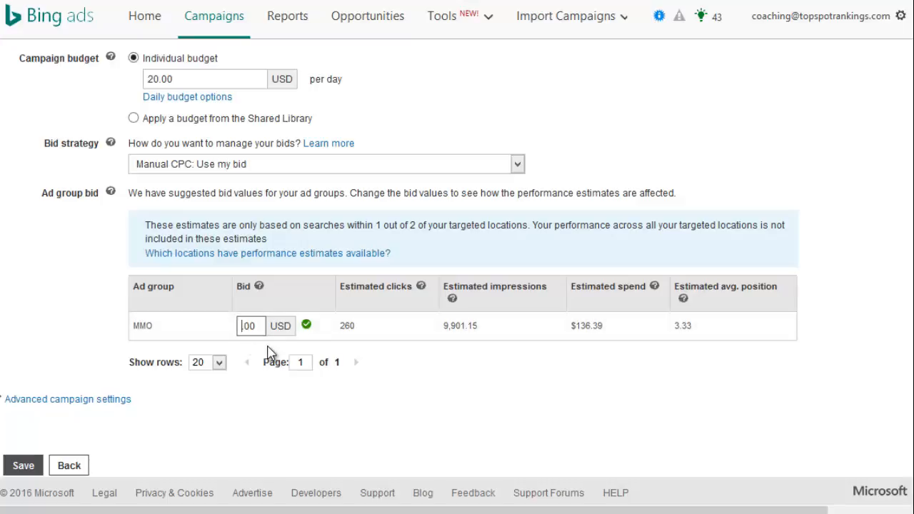
text(0)
key(BackSpace)
text(3)
click(94, 305)
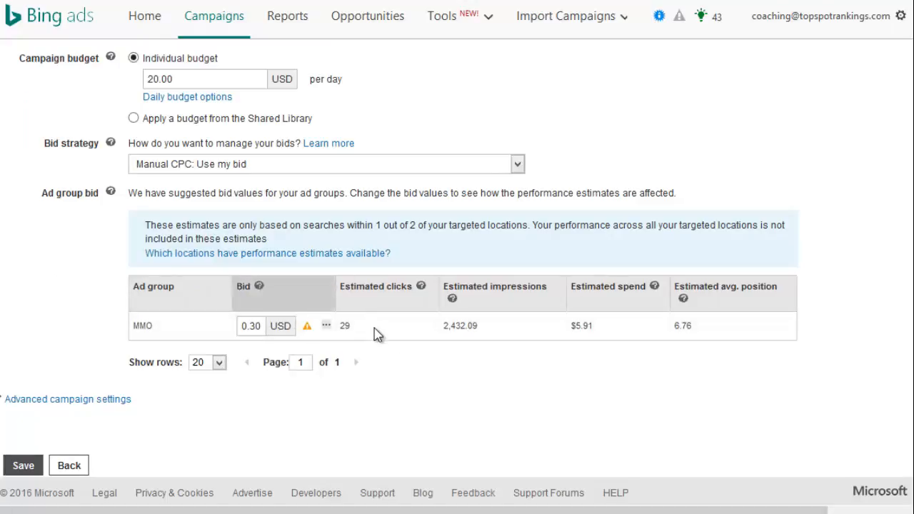
click(326, 329)
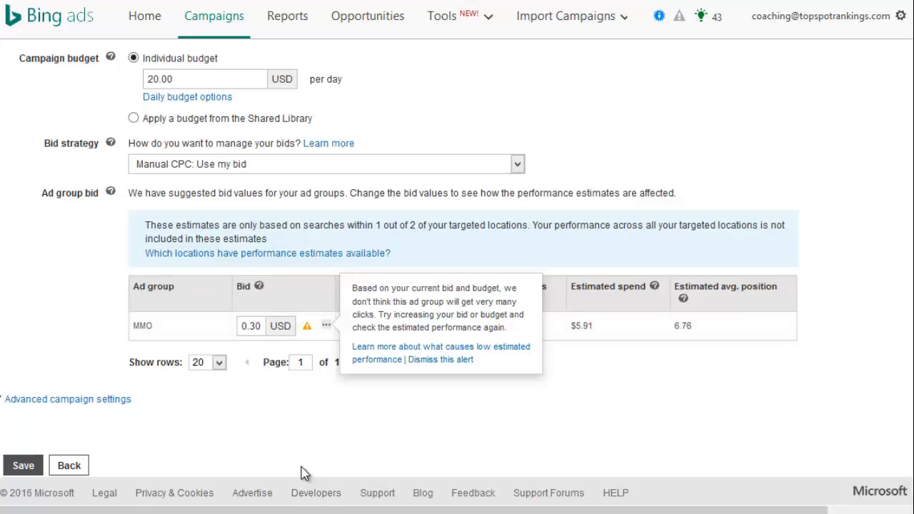
- Expand the advanced campaign settings and show the ad distribution and device targeting options
click(19, 401)
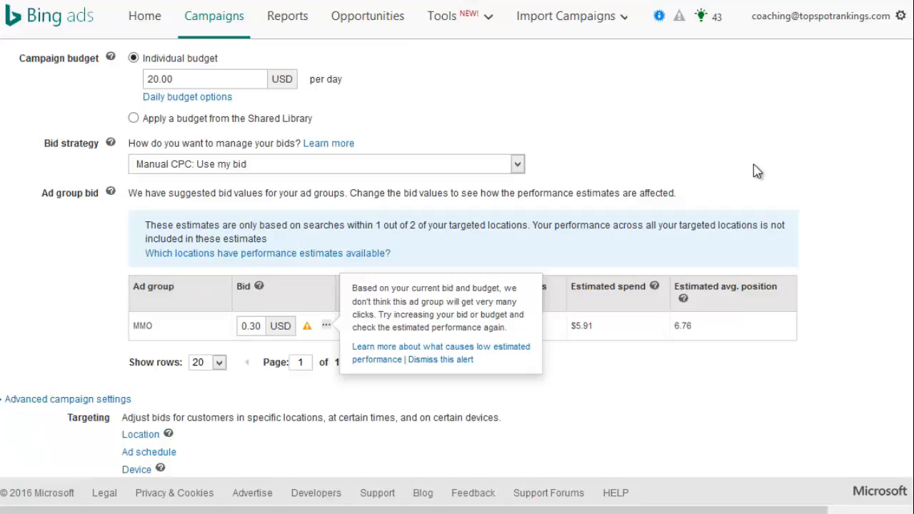
scroll(457, 286, down, 3)
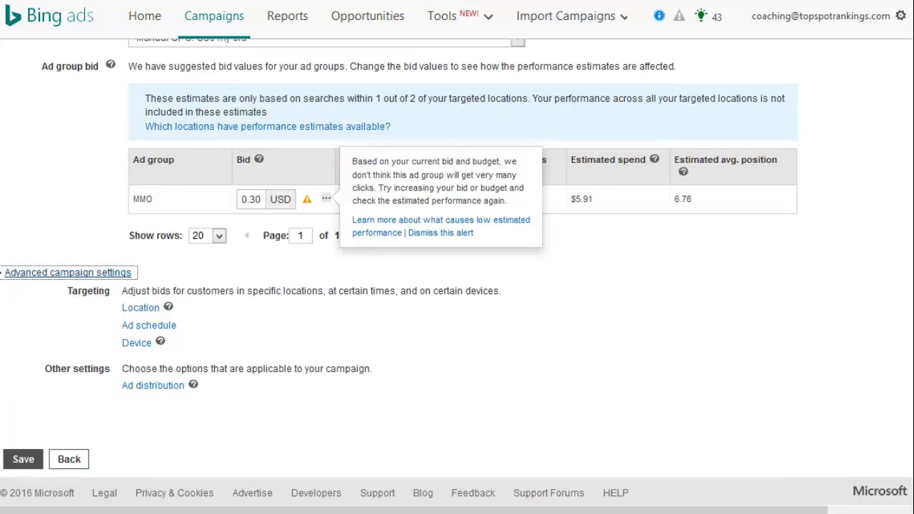
click(140, 390)
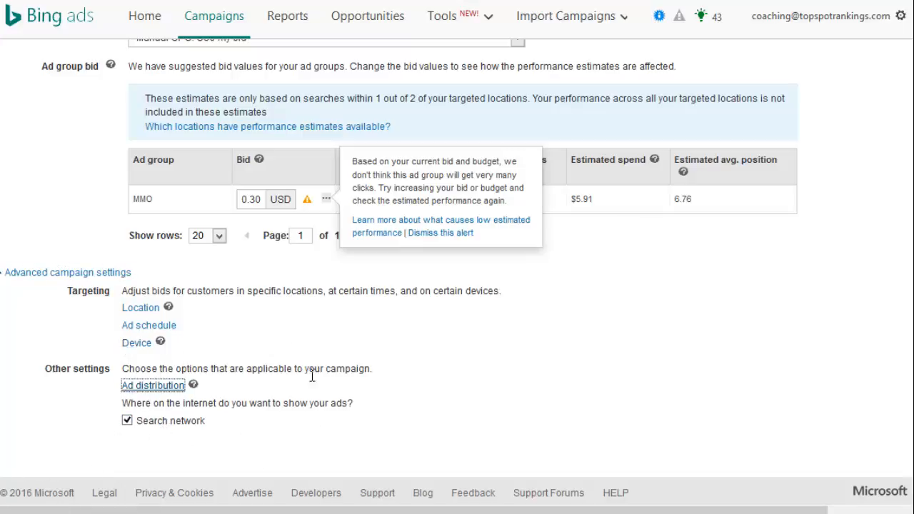
click(139, 346)
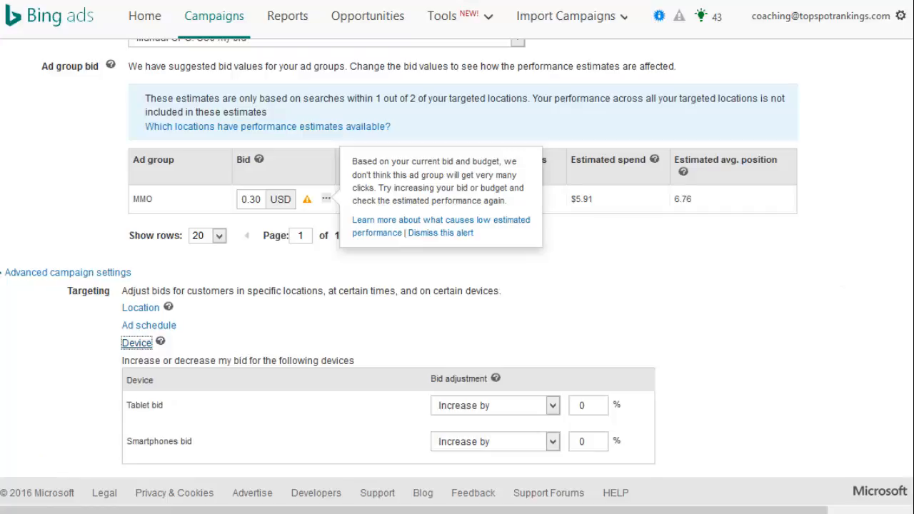
- Switch the smartphones bid adjustment in the device targeting to "Decrease by"
scroll(457, 257, down, 2)
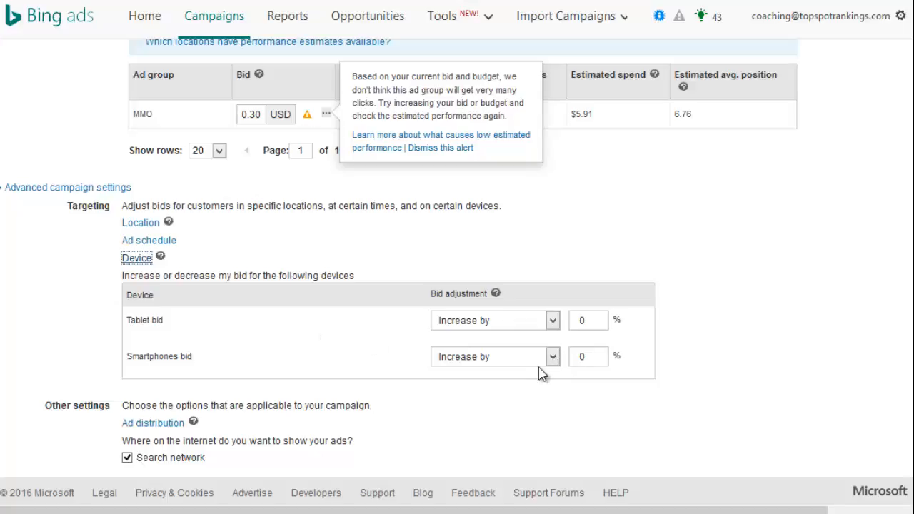
click(504, 363)
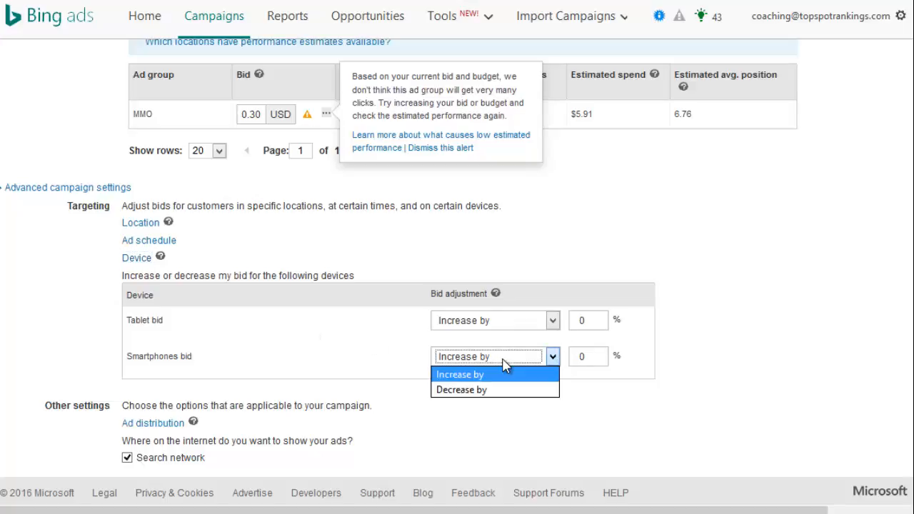
click(504, 363)
click(503, 363)
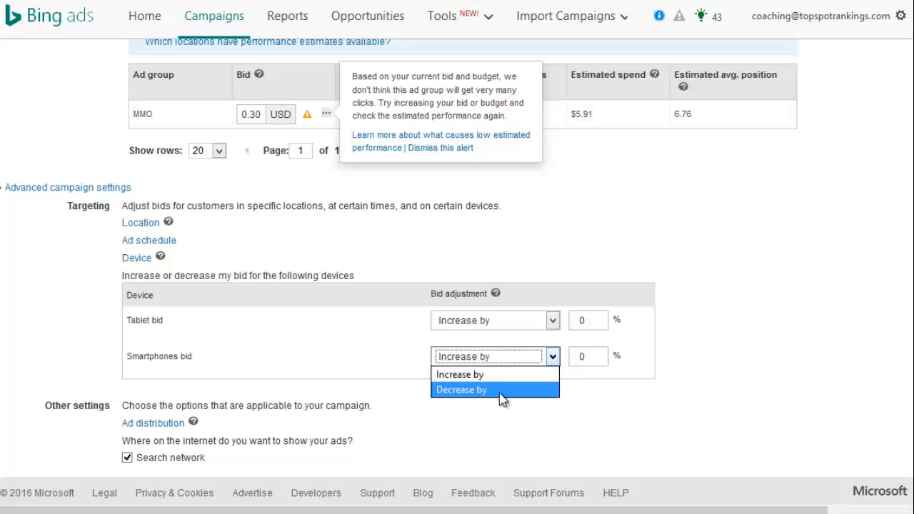
click(500, 395)
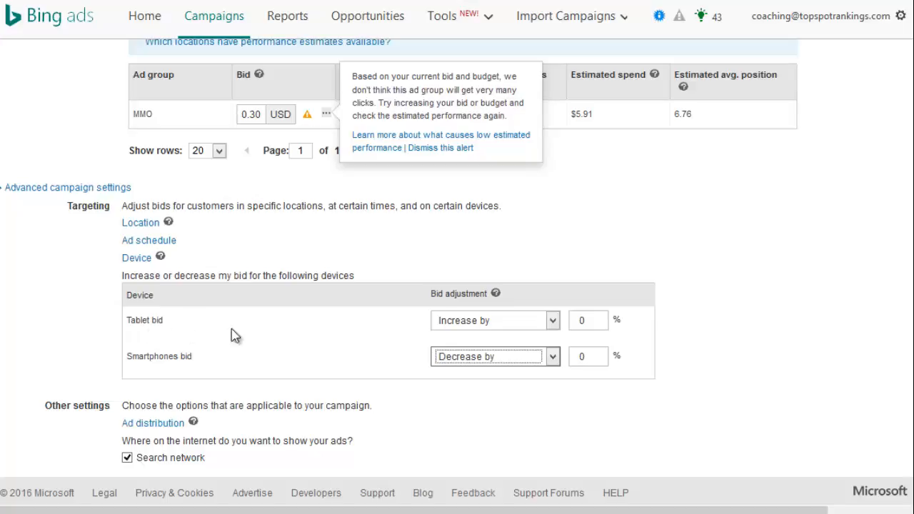
- Set the tablet bid adjustment to decrease by 20%
click(498, 325)
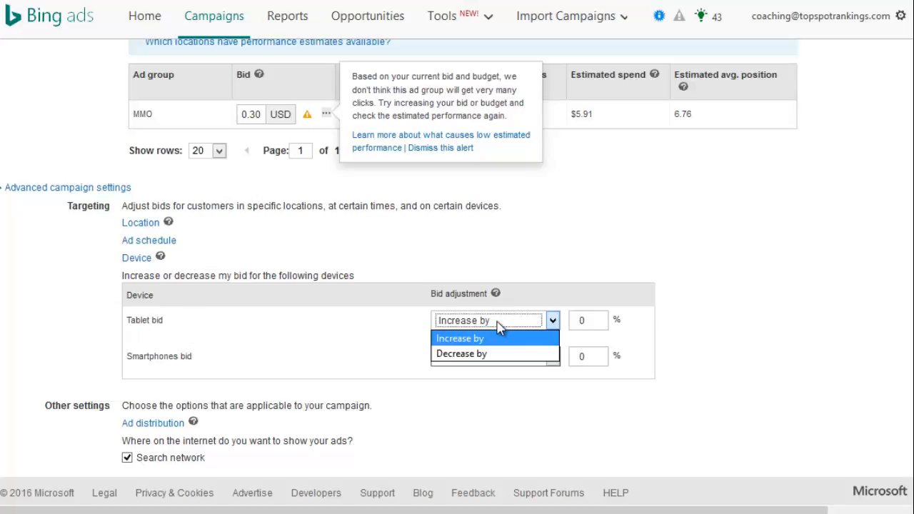
click(500, 352)
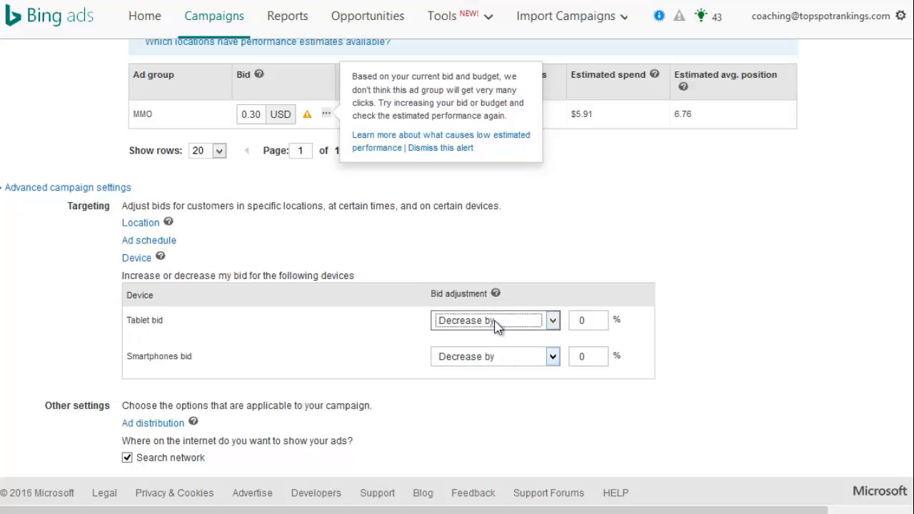
double_click(588, 325)
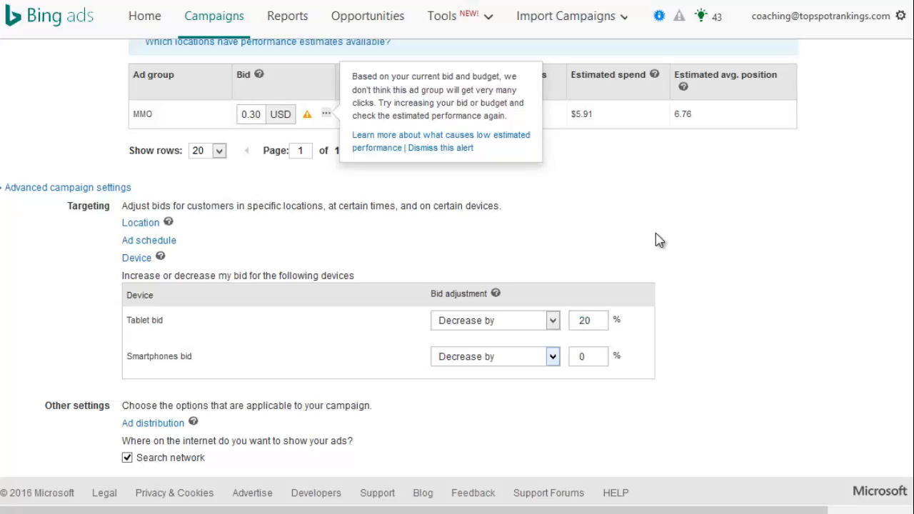
- Expand the location targeting and check the bid adjustment options for the United Kingdom without changing them
click(141, 224)
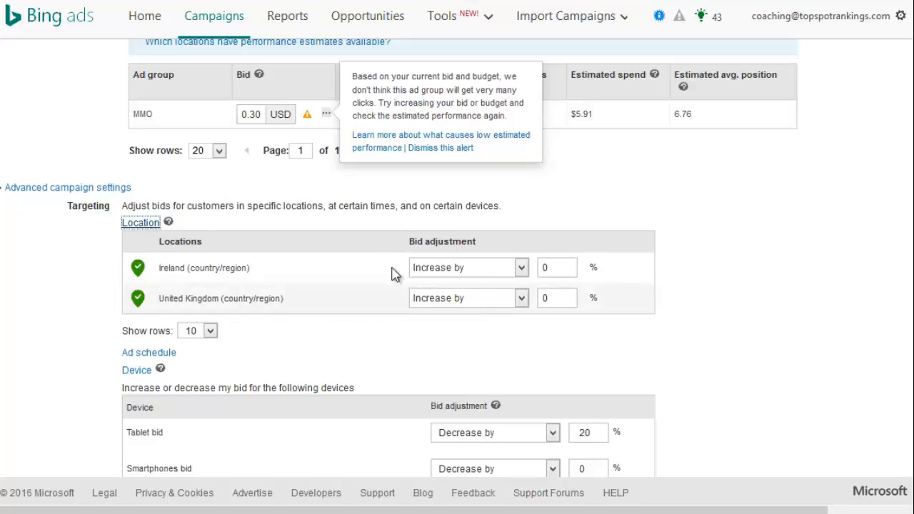
click(471, 300)
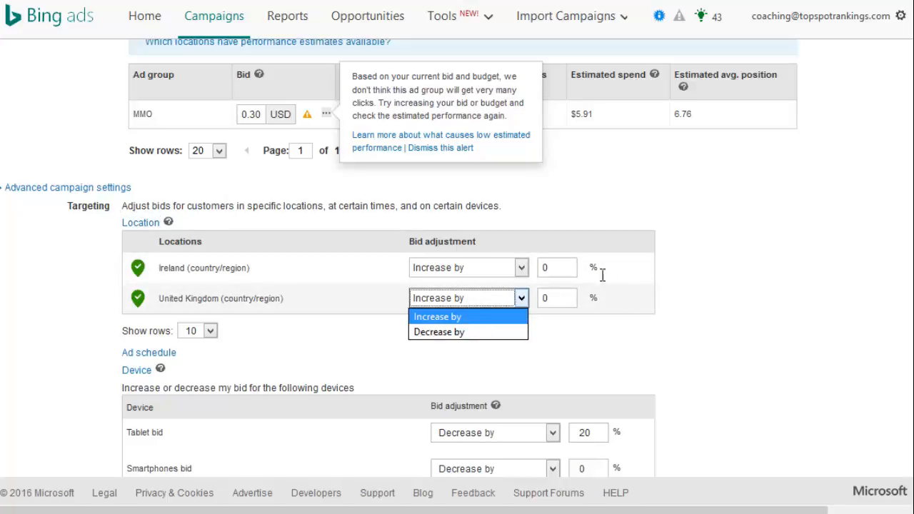
click(732, 286)
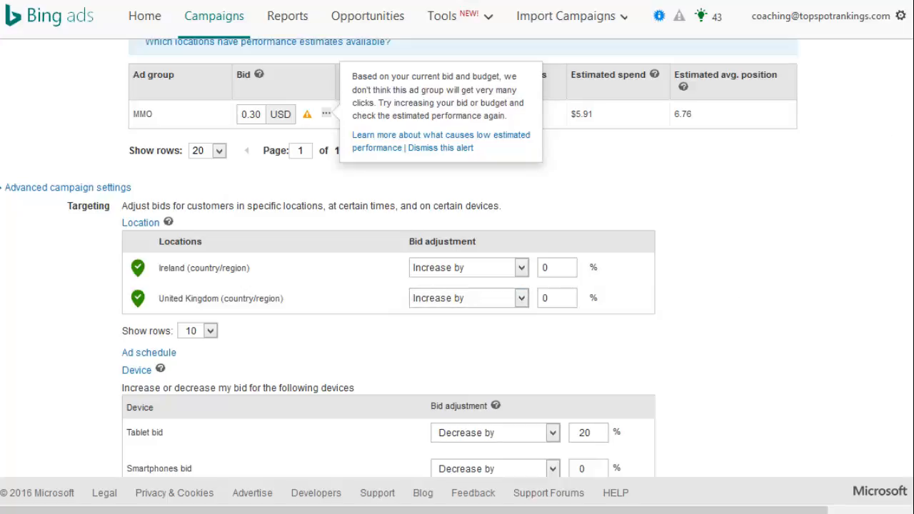
- Expand the ad schedule and review its start and end dates, targeted days and times, and the other targeting settings
scroll(892, 273, down, 3)
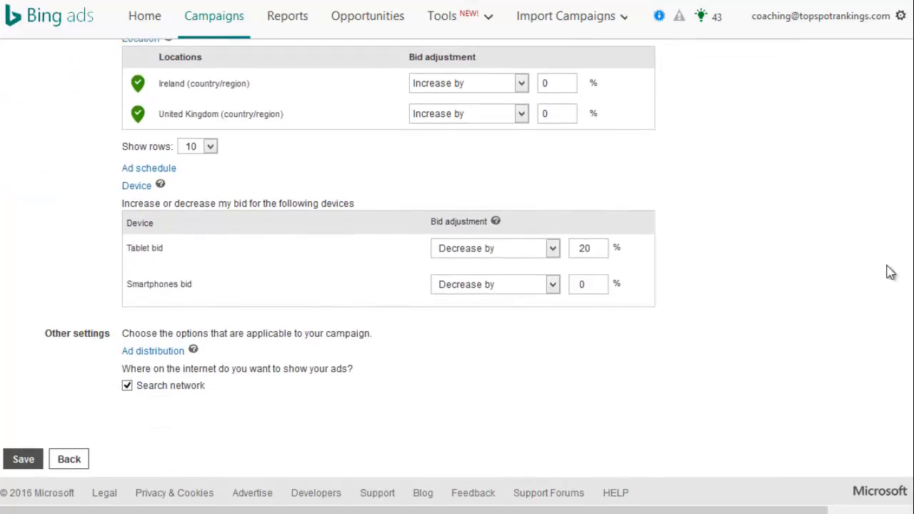
click(140, 172)
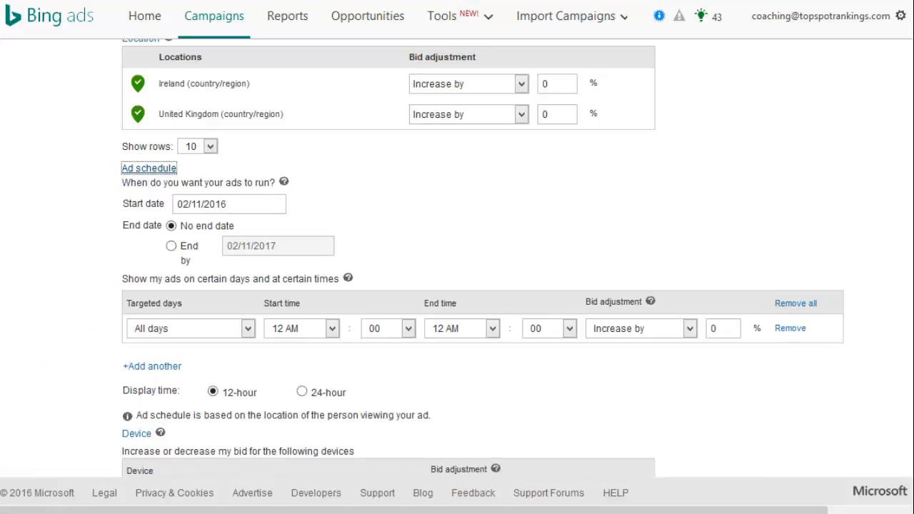
scroll(482, 258, down, 1)
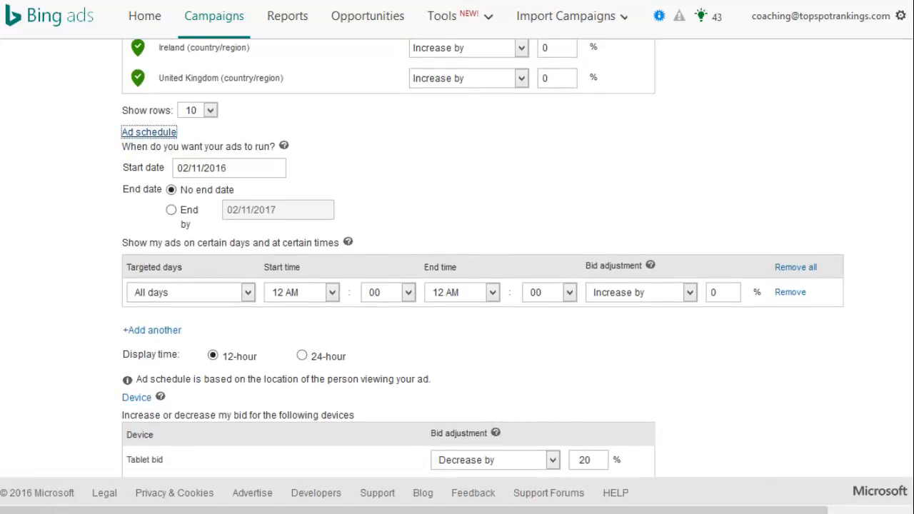
scroll(482, 258, down, 1)
scroll(482, 258, down, 1)
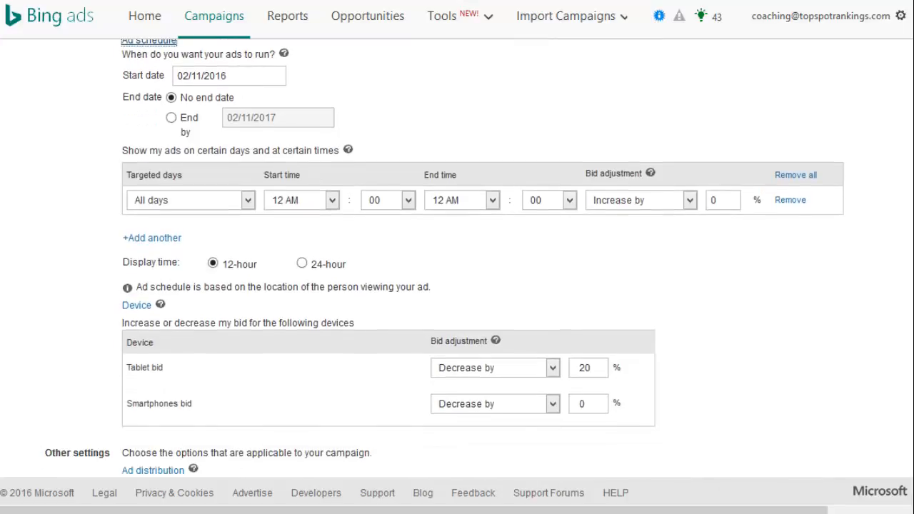
scroll(482, 258, up, 2)
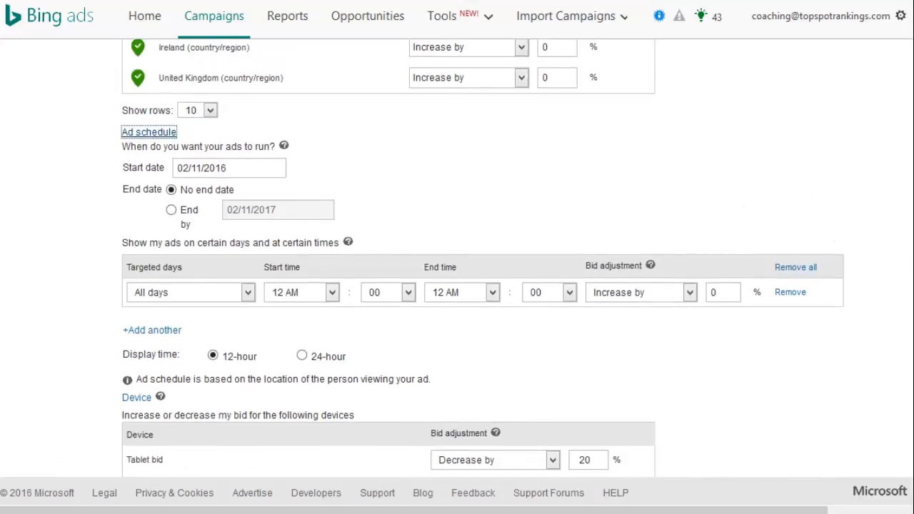
scroll(457, 257, down, 4)
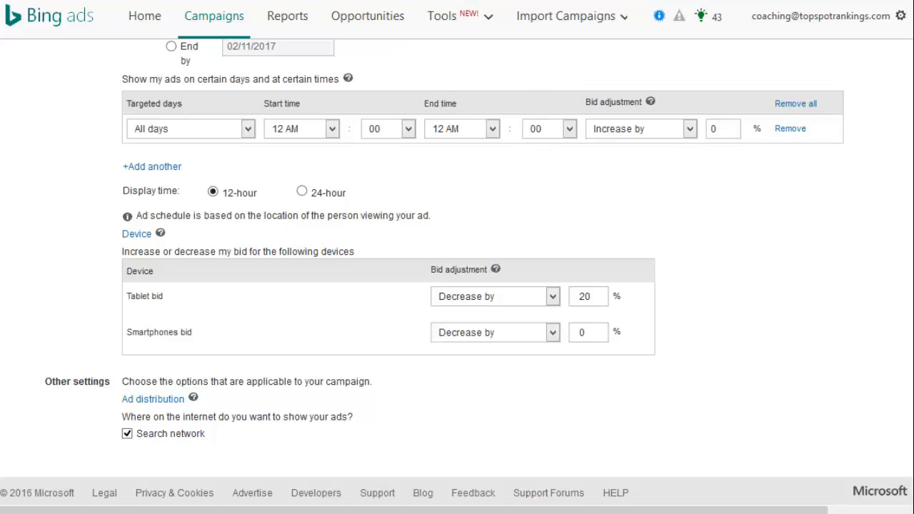
scroll(909, 334, down, 1)
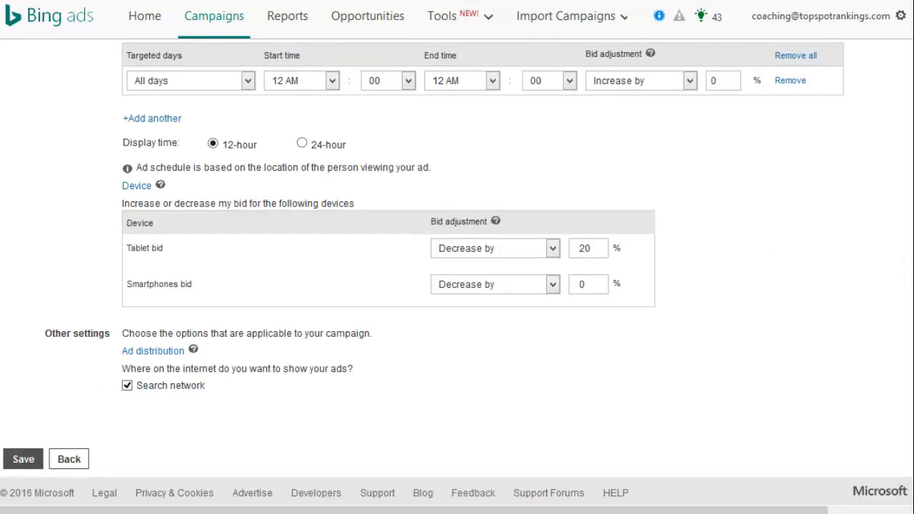
scroll(456, 259, up, 5)
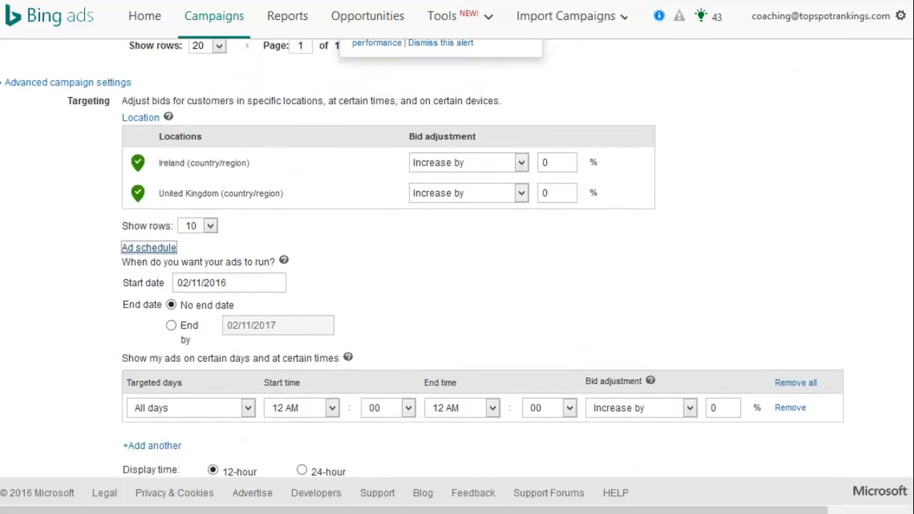
- Save the campaign's budget, bids and advanced settings
scroll(456, 259, down, 1)
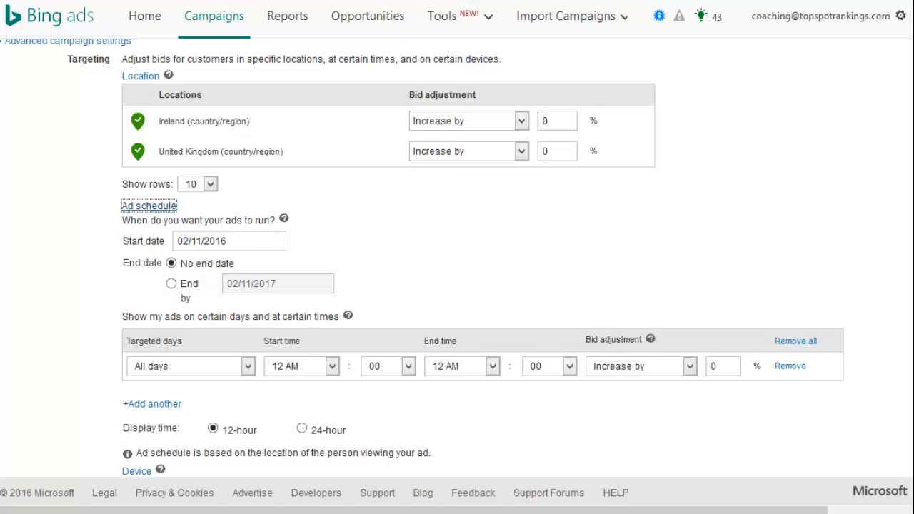
scroll(456, 259, down, 4)
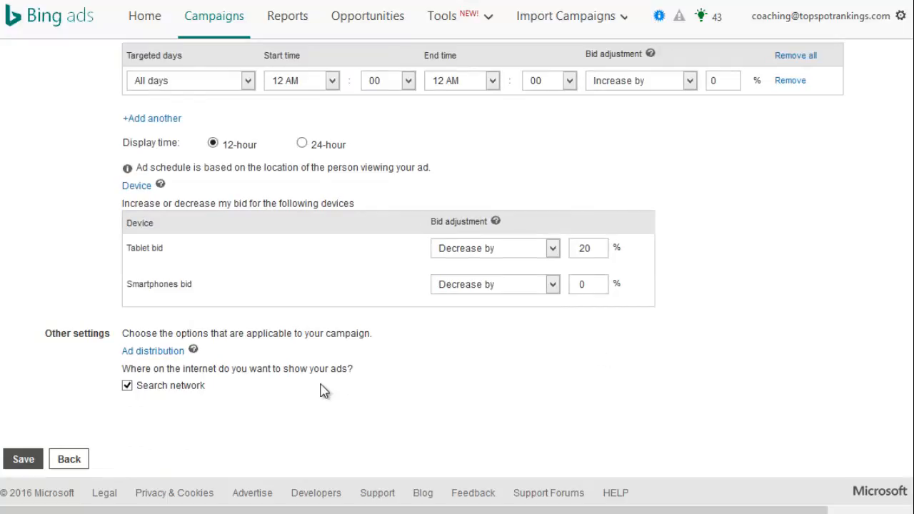
click(25, 461)
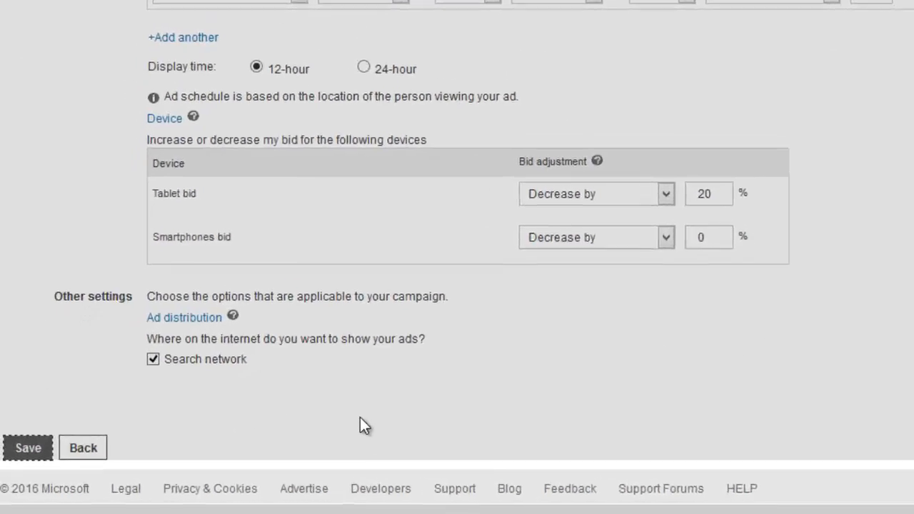